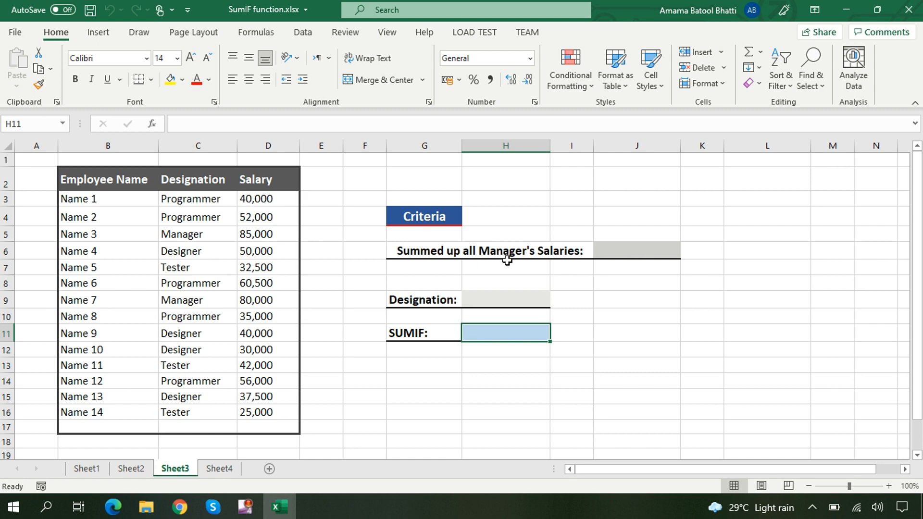
Step: Insert a SUMIF function in cell J6 with the Designation cells C3:C16 as its range
left_click(638, 250)
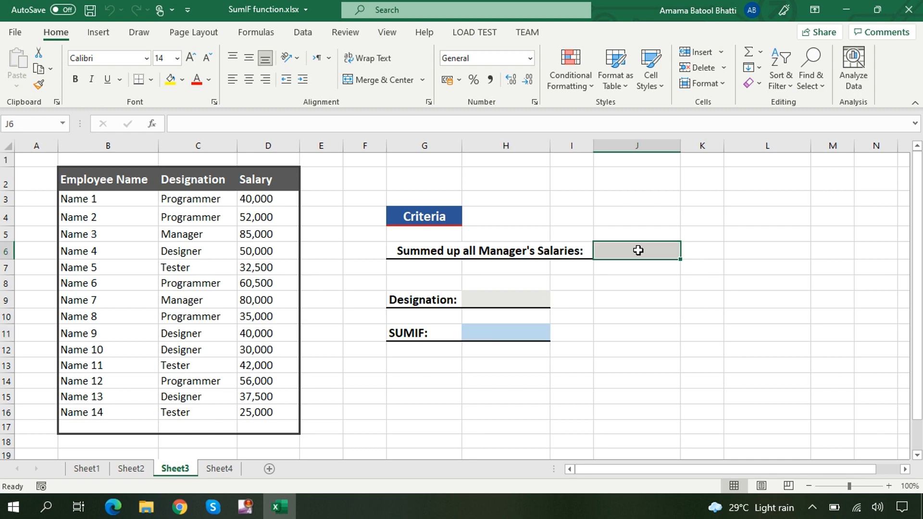
left_click(152, 124)
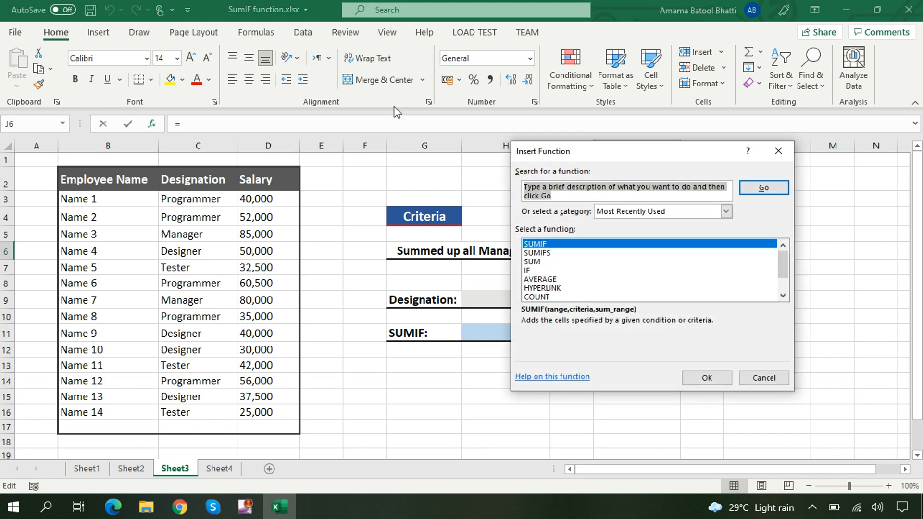
left_click(556, 248)
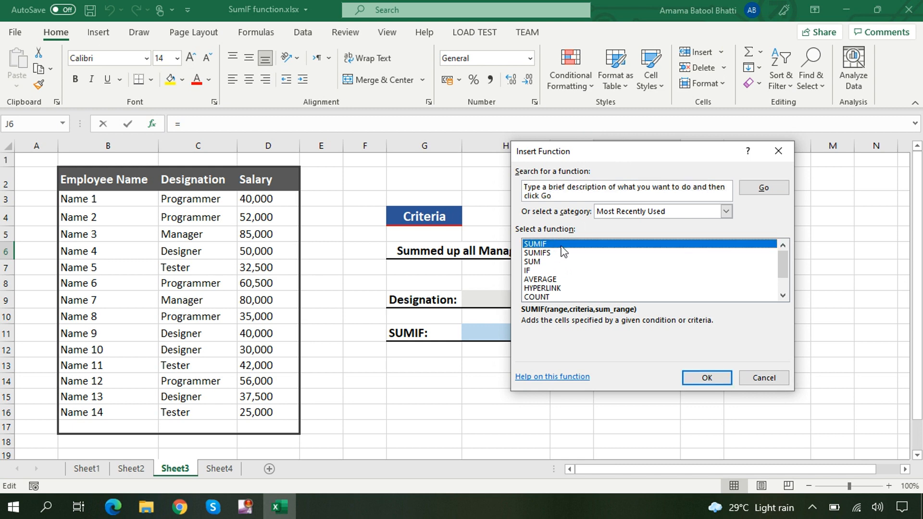
left_click(698, 379)
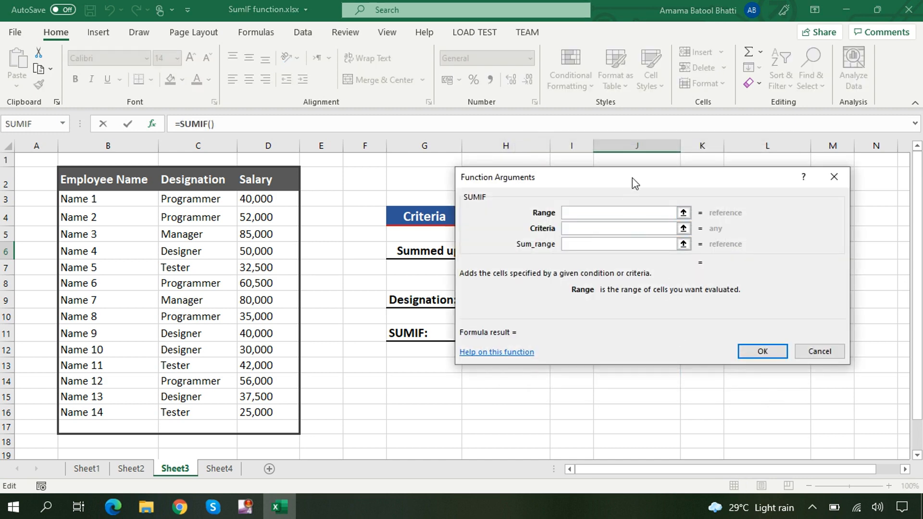
left_click_drag(633, 178, 662, 218)
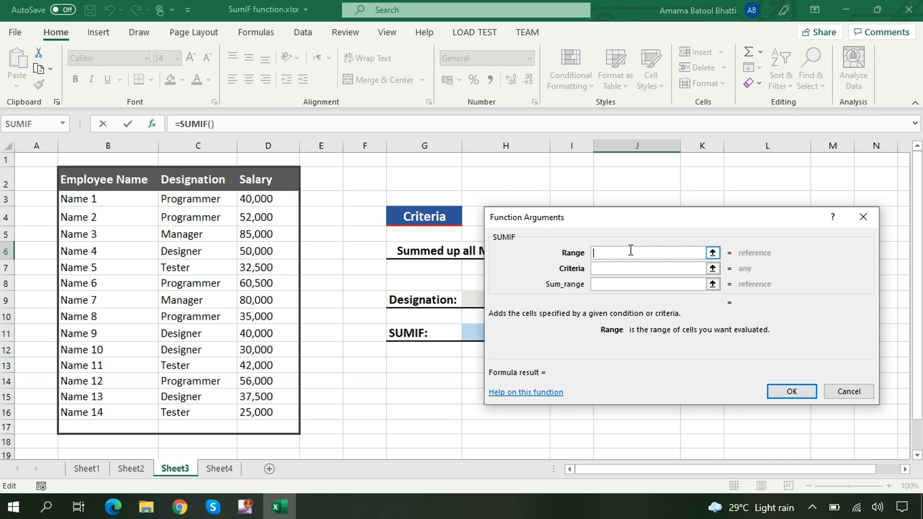
left_click_drag(629, 226, 697, 244)
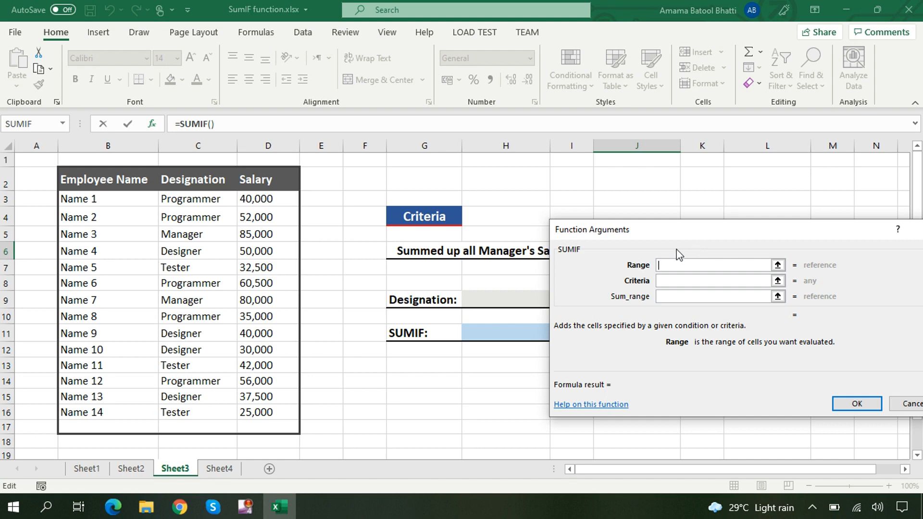
left_click(215, 197)
left_click_drag(215, 197, 212, 407)
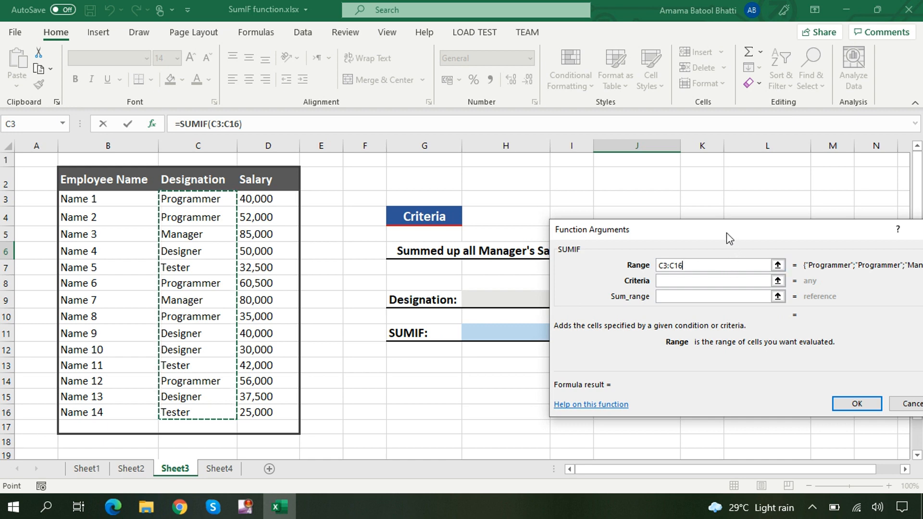
Step: Complete the J6 SUMIF formula with the criteria "manager" and the Salary cells D3:D16 as the sum range
left_click(677, 282)
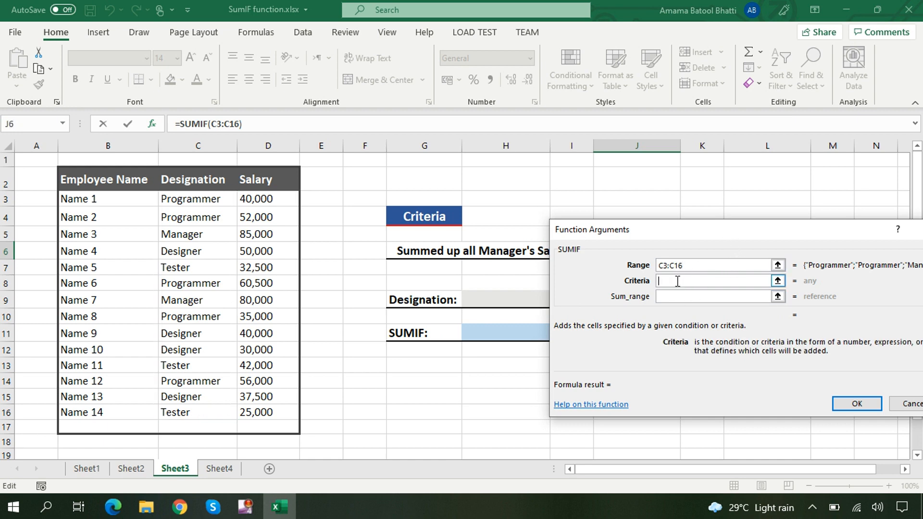
type("manager")
left_click(685, 296)
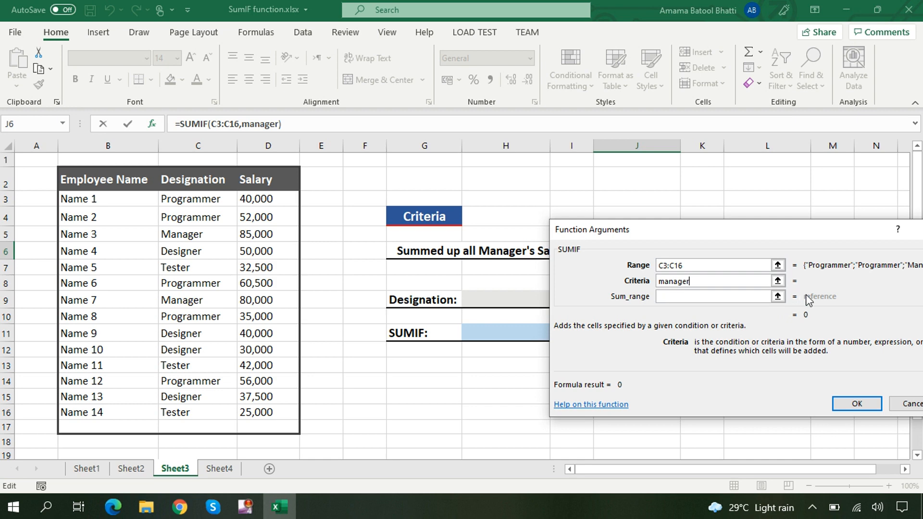
left_click(691, 296)
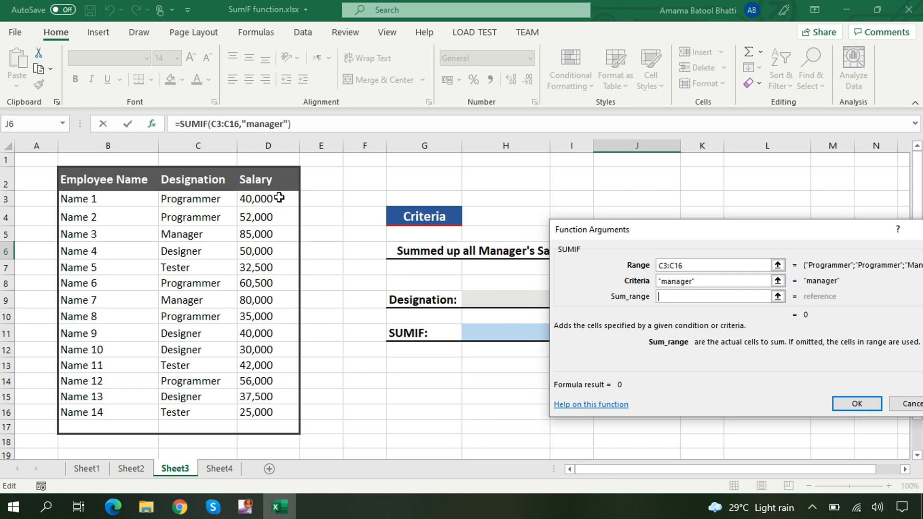
left_click_drag(281, 203, 287, 413)
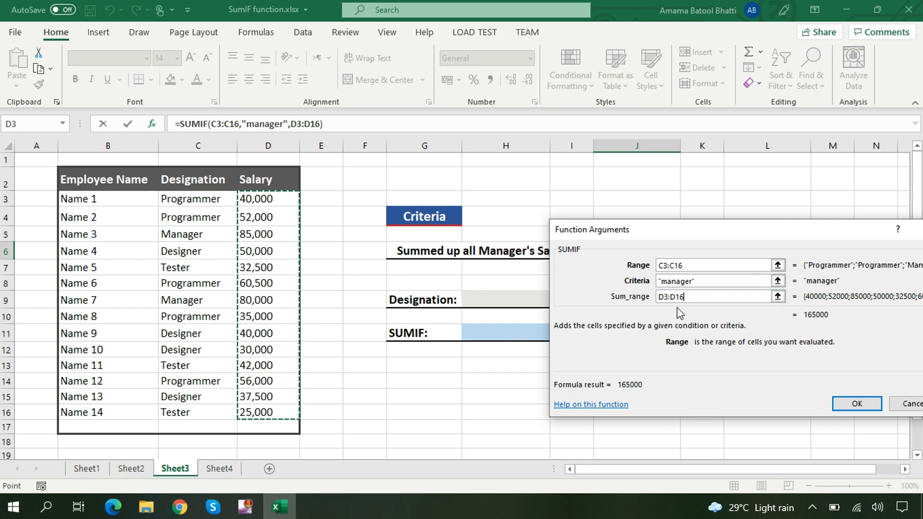
left_click(863, 405)
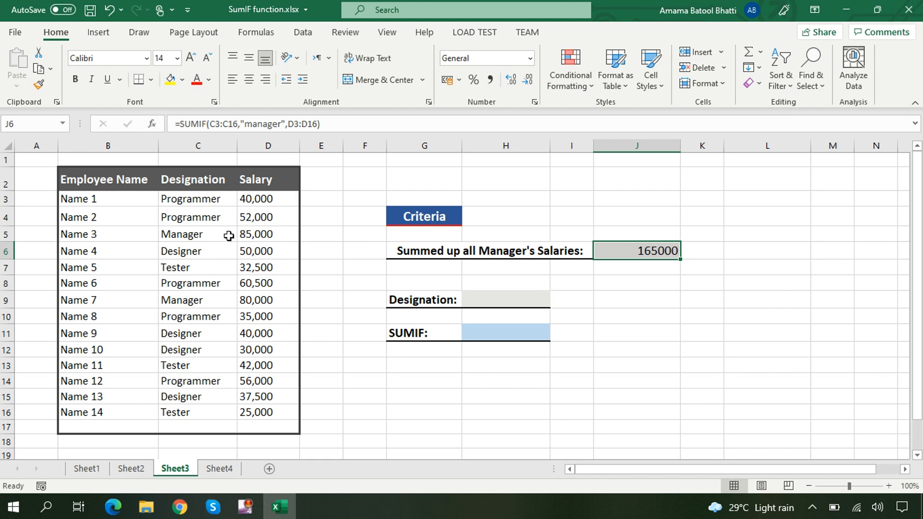
left_click(271, 233)
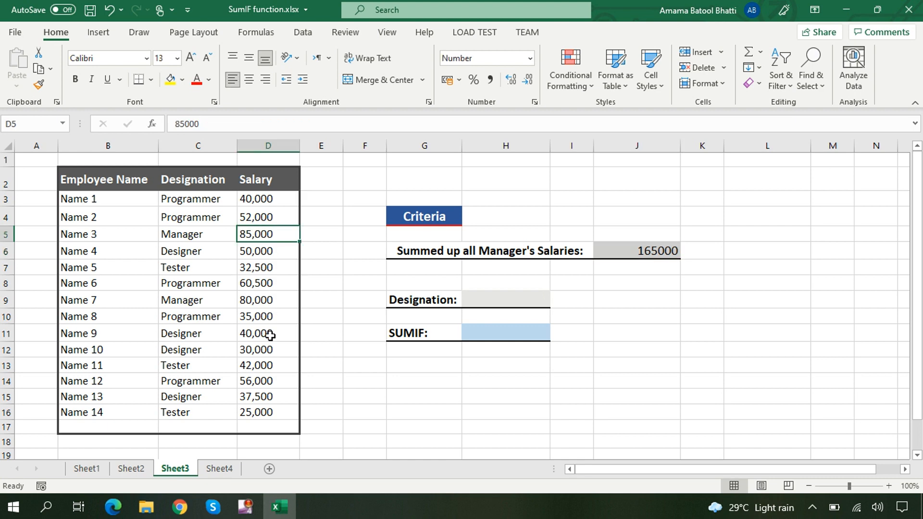
left_click(284, 301)
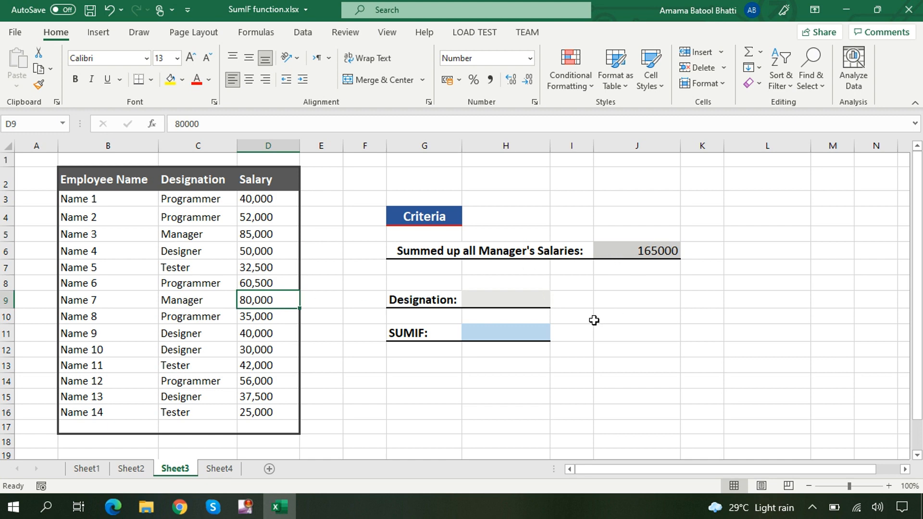
left_click(580, 357)
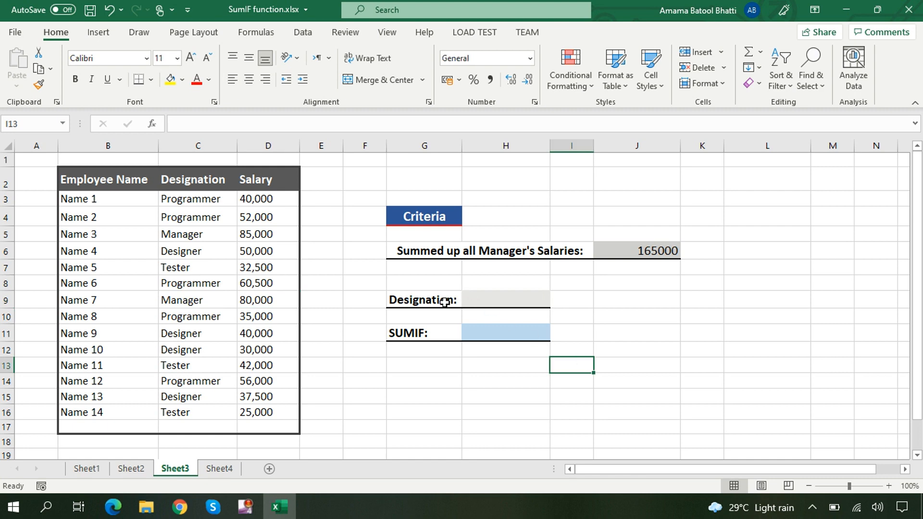
left_click(500, 299)
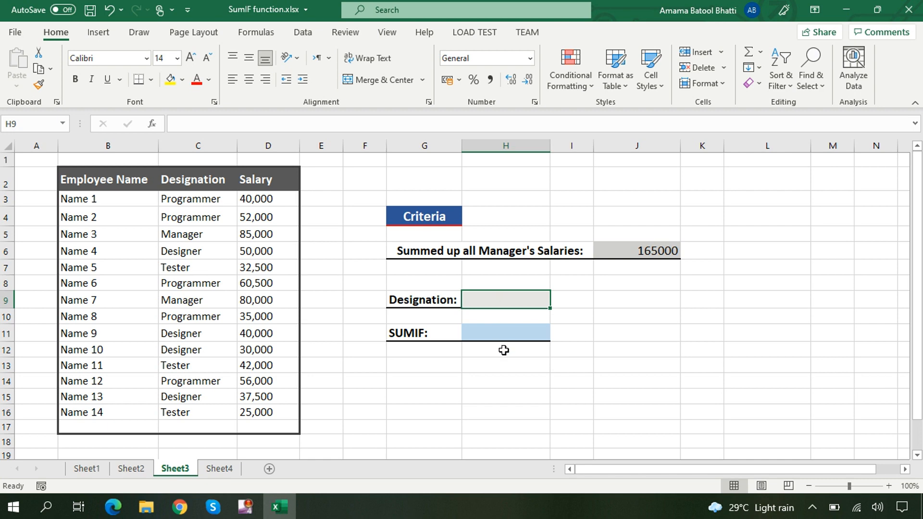
Step: Insert a SUMIF function in cell H11 with the Designation cells C3:C16 as its range
left_click(503, 335)
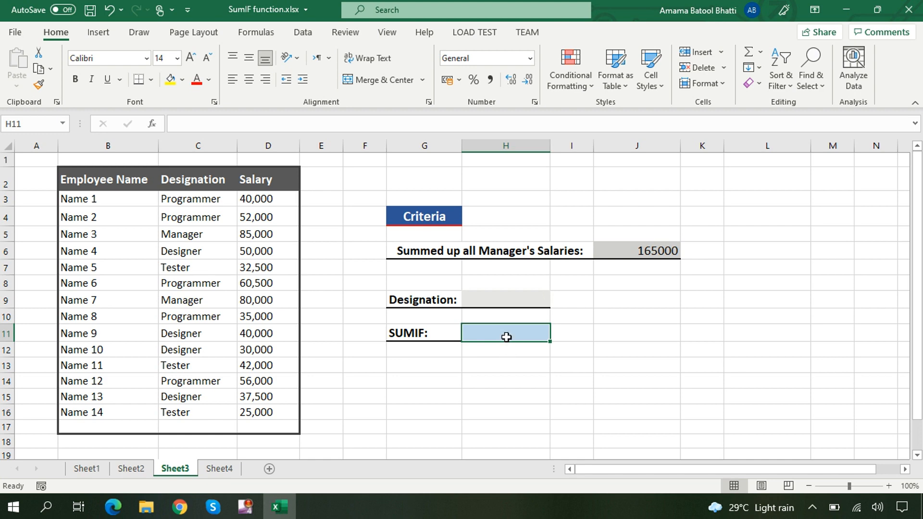
left_click(152, 124)
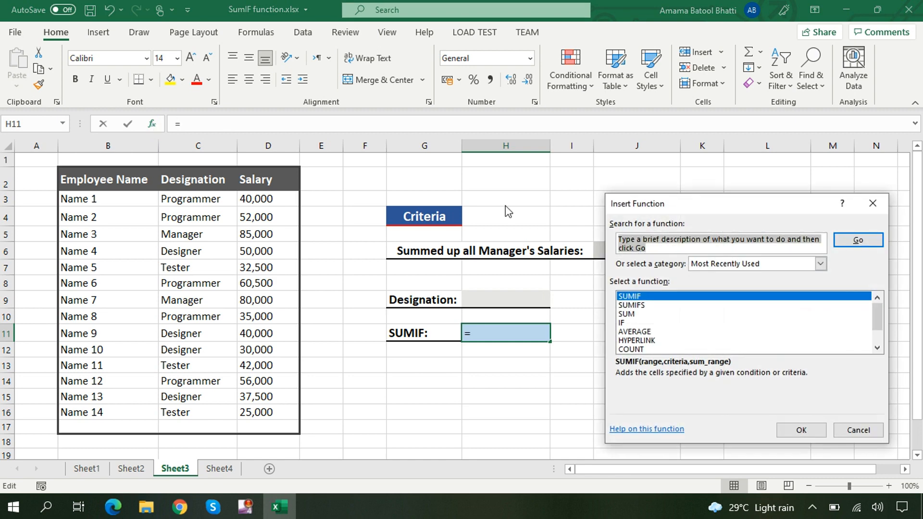
left_click(802, 430)
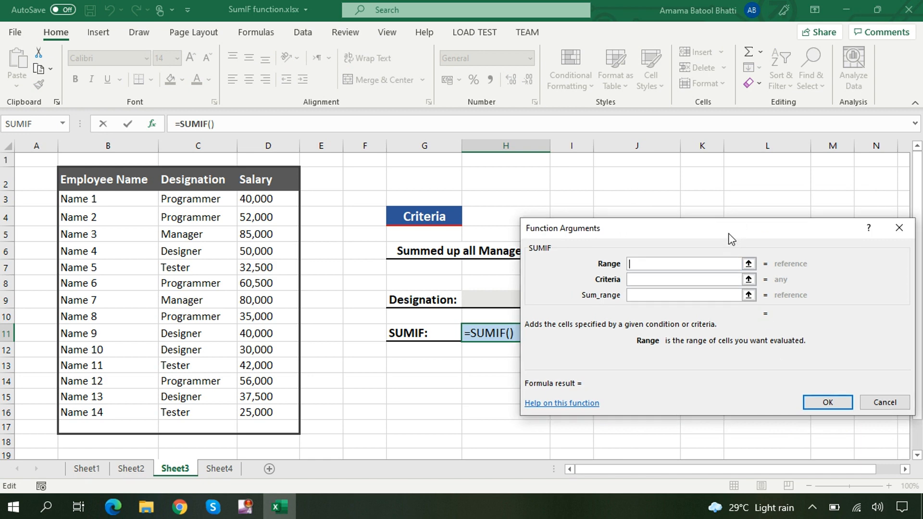
mouse_move(736, 239)
left_mouse_down()
mouse_move(719, 224)
mouse_move(726, 255)
left_mouse_up()
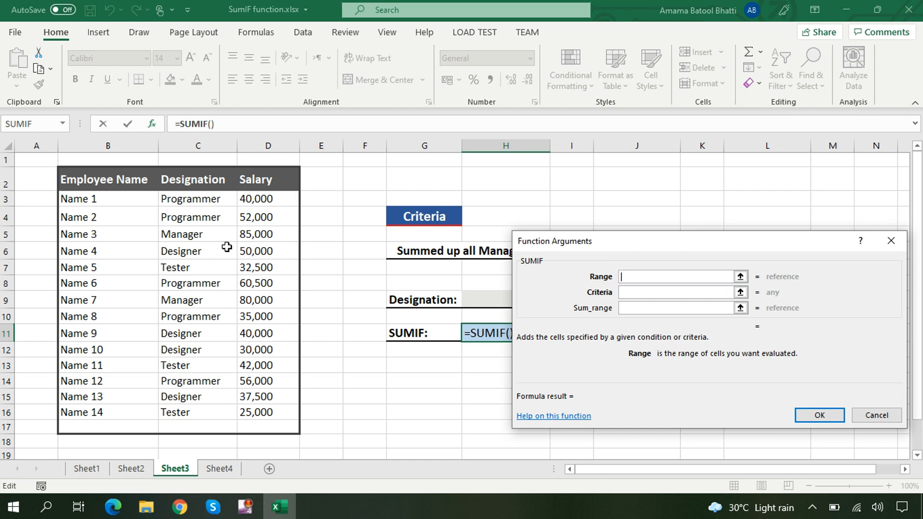
left_click(211, 201)
left_click_drag(211, 201, 214, 408)
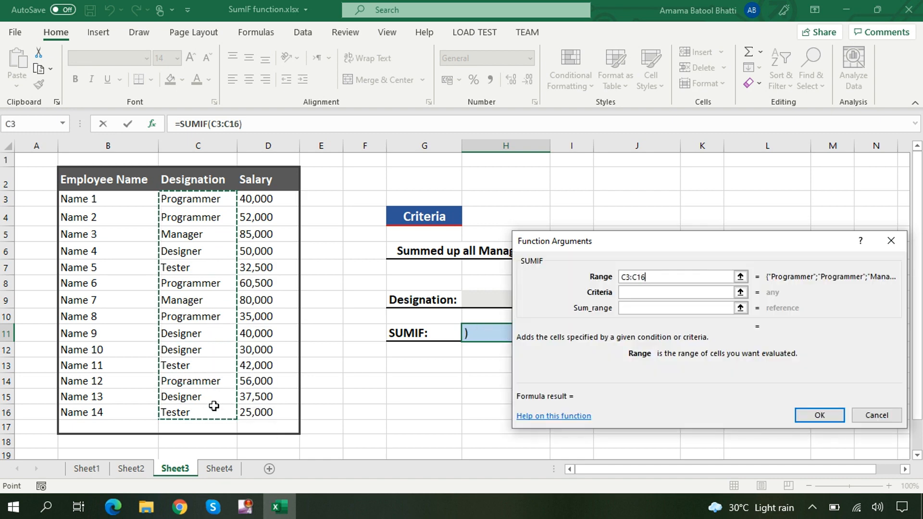
Step: Complete the H11 SUMIF formula with cell H9 as the criteria and the Salary cells D3:D16 as the sum range
left_click(657, 292)
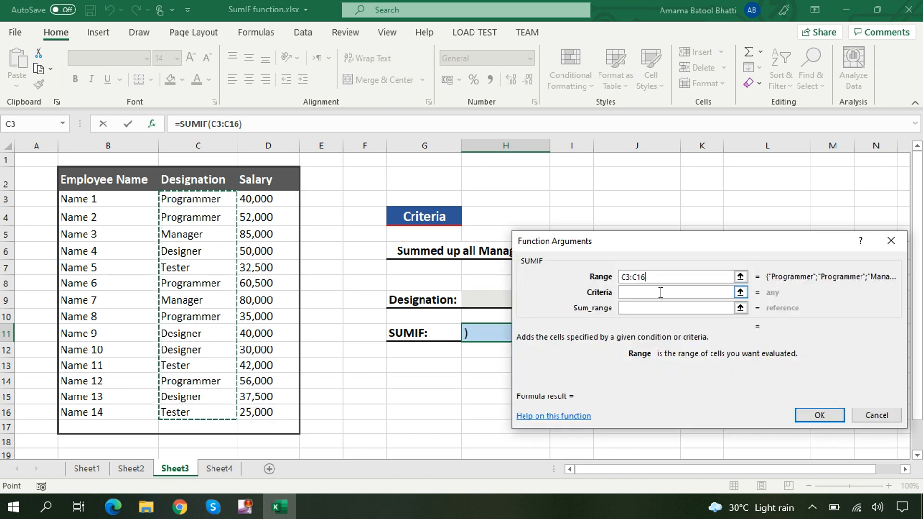
left_click(632, 293)
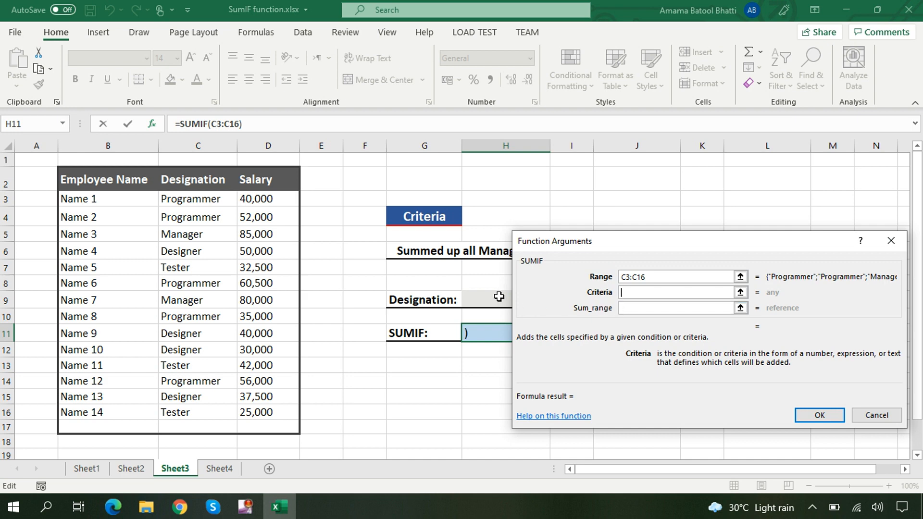
left_click(498, 296)
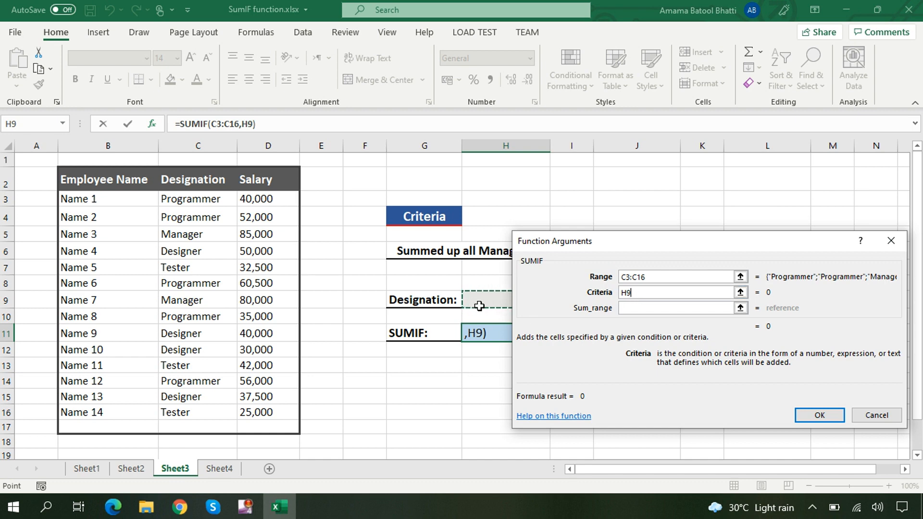
left_click(634, 308)
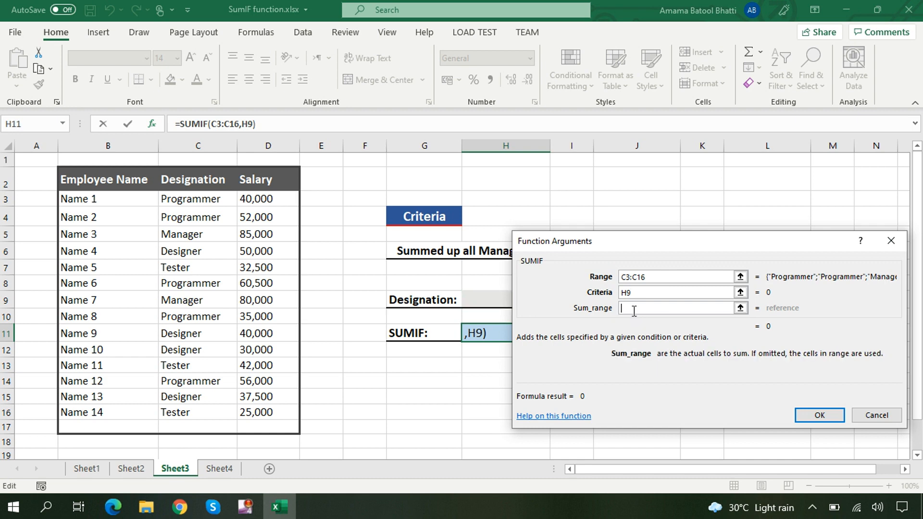
left_click_drag(274, 199, 276, 412)
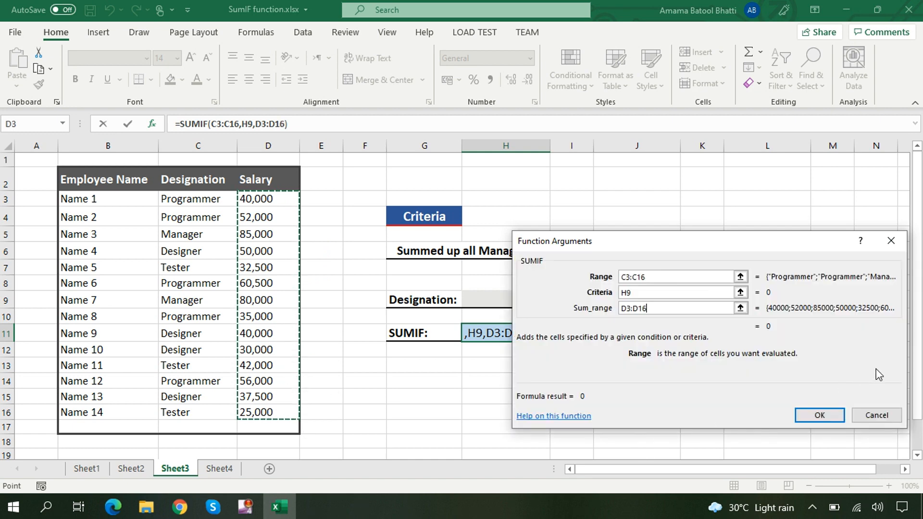
left_click(820, 415)
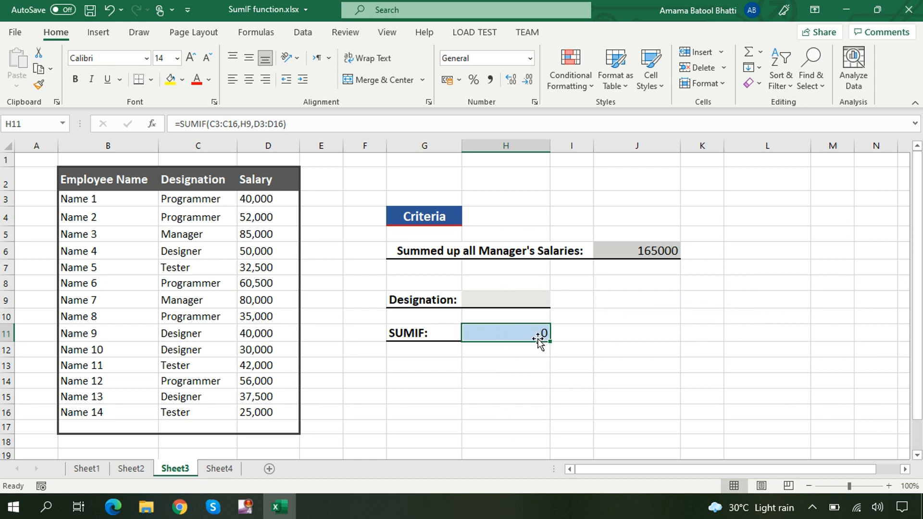
Step: Enter tester as the designation in cell H9
left_click(509, 298)
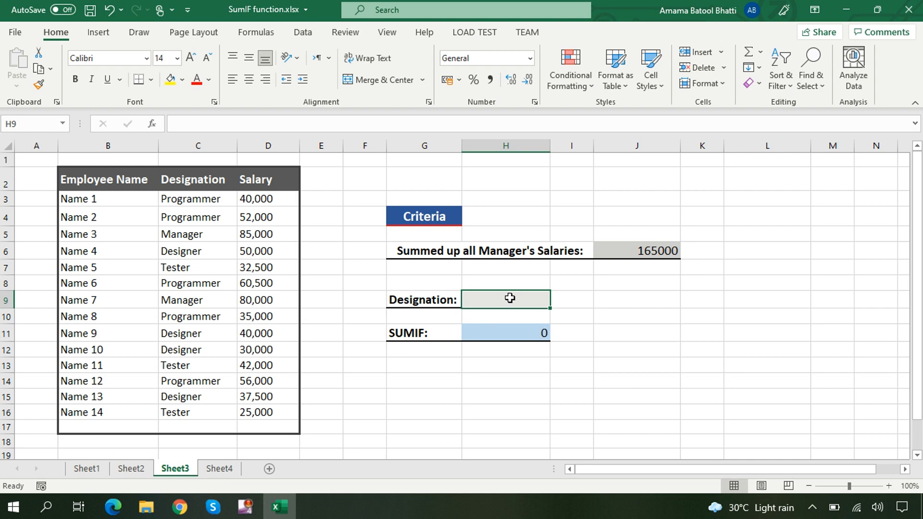
type("tester")
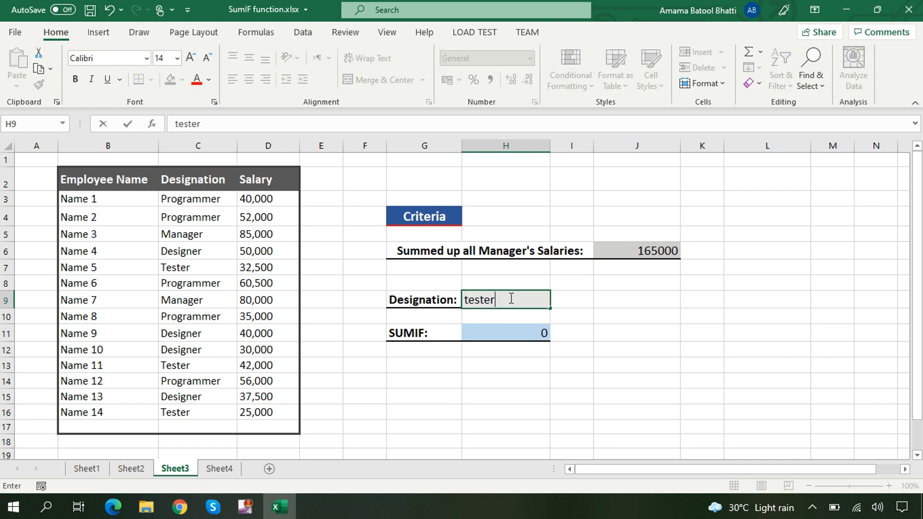
key("Return")
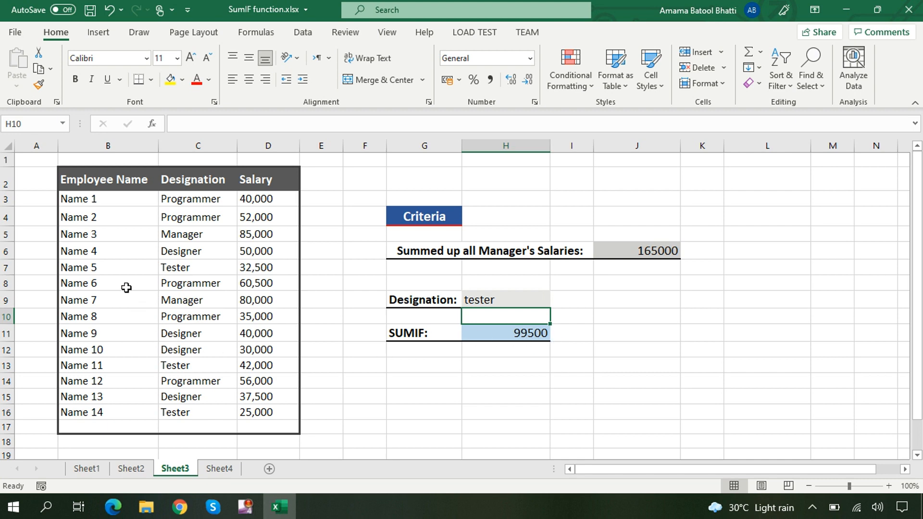
left_click(192, 271)
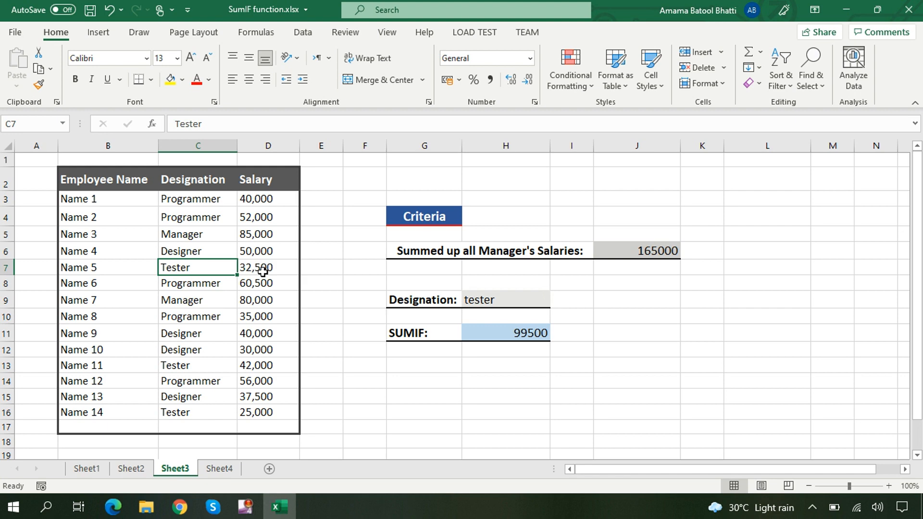
left_click(221, 369)
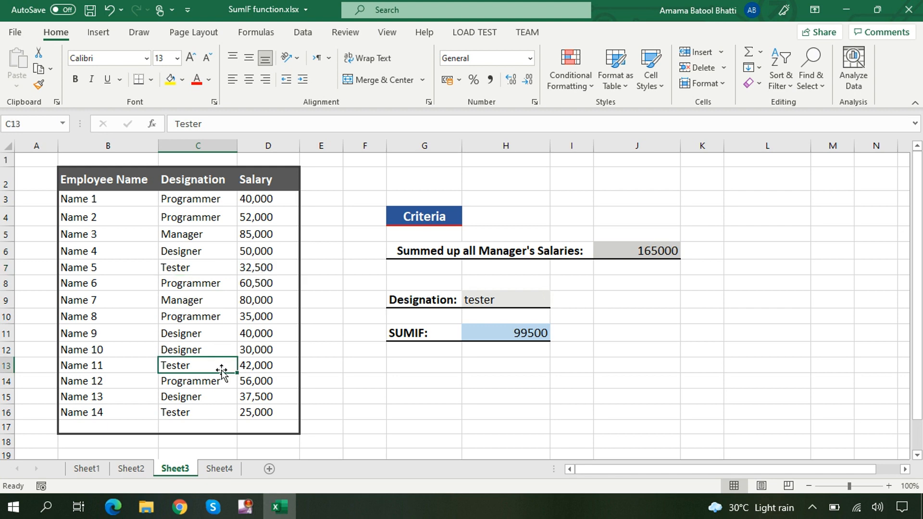
left_click(221, 415)
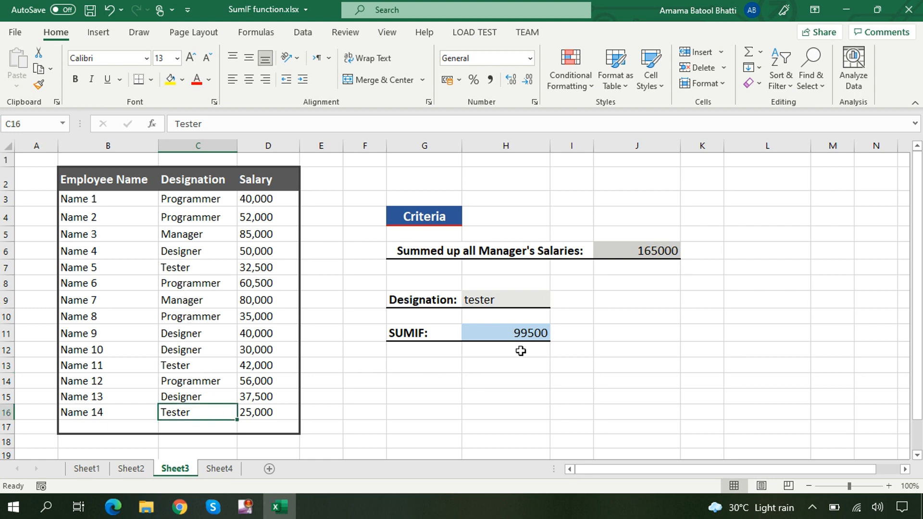
Step: Replace the designation in cell H9 with programmer
left_click(510, 307)
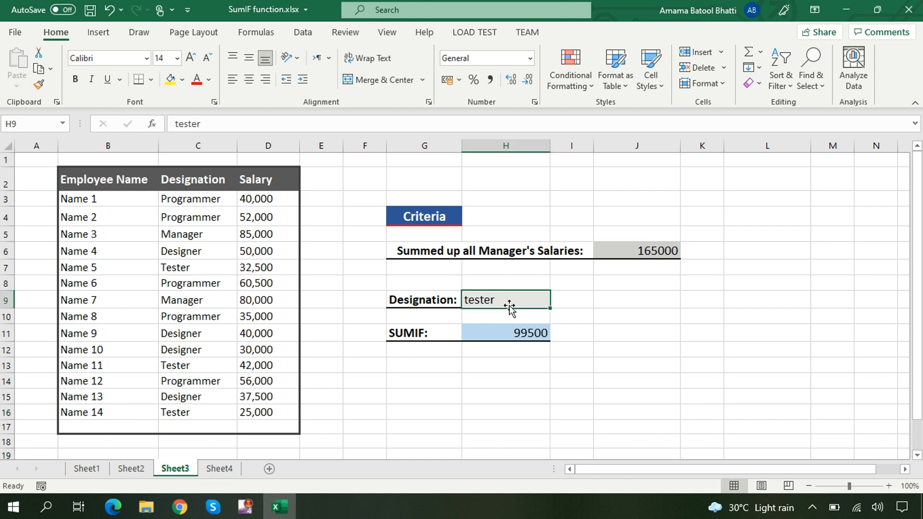
key("BackSpace")
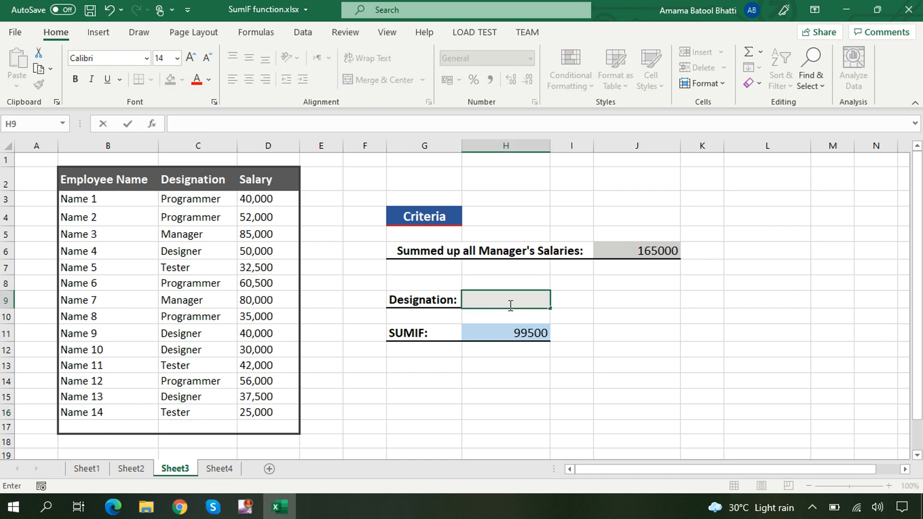
type("programme")
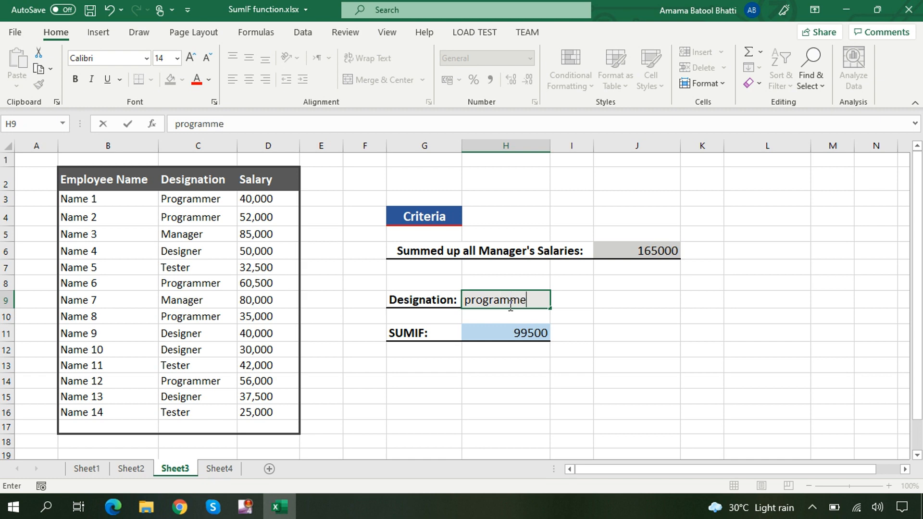
type("r")
key("Return")
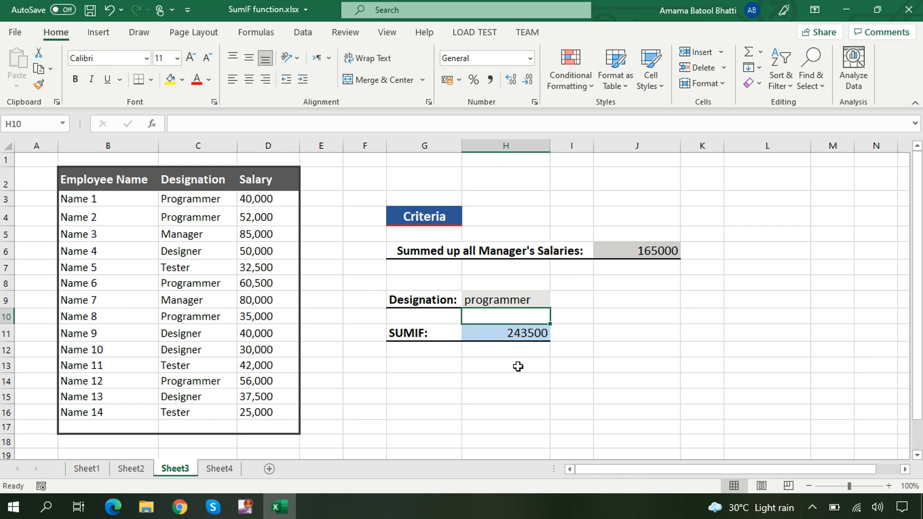
Step: On Sheet4, insert a SUMIFS function in cell K5 with the Salary cells E3:E16 as the sum range
left_click(228, 470)
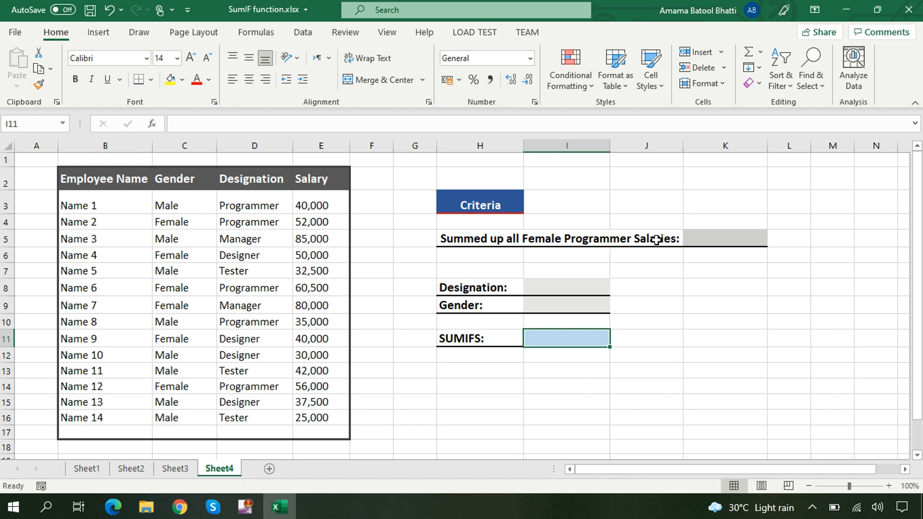
left_click(714, 240)
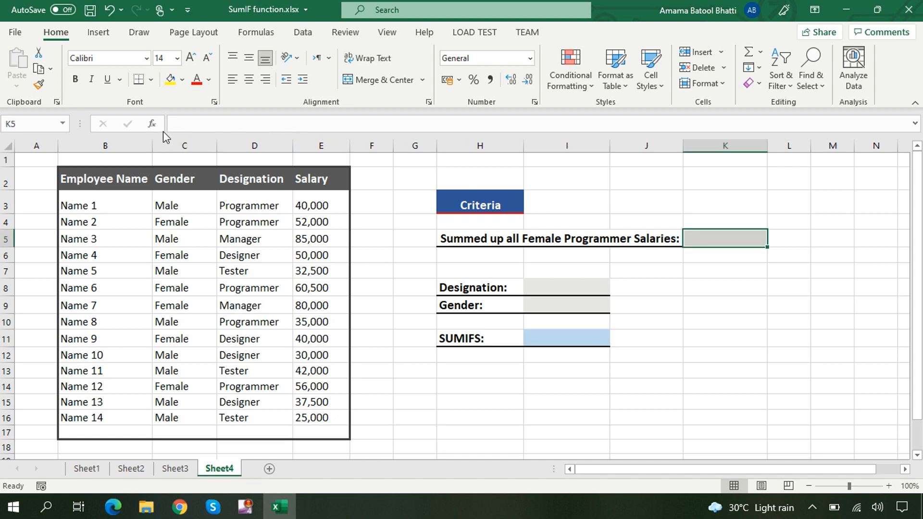
left_click(258, 33)
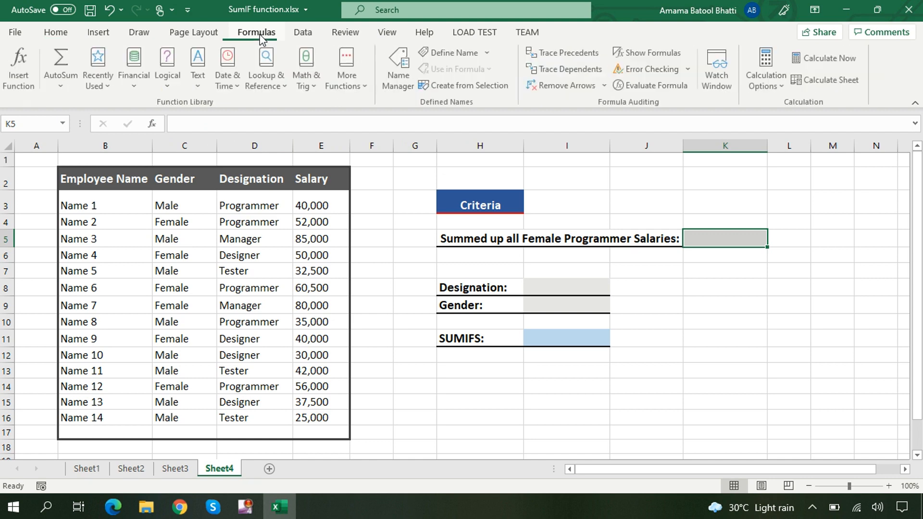
left_click(312, 80)
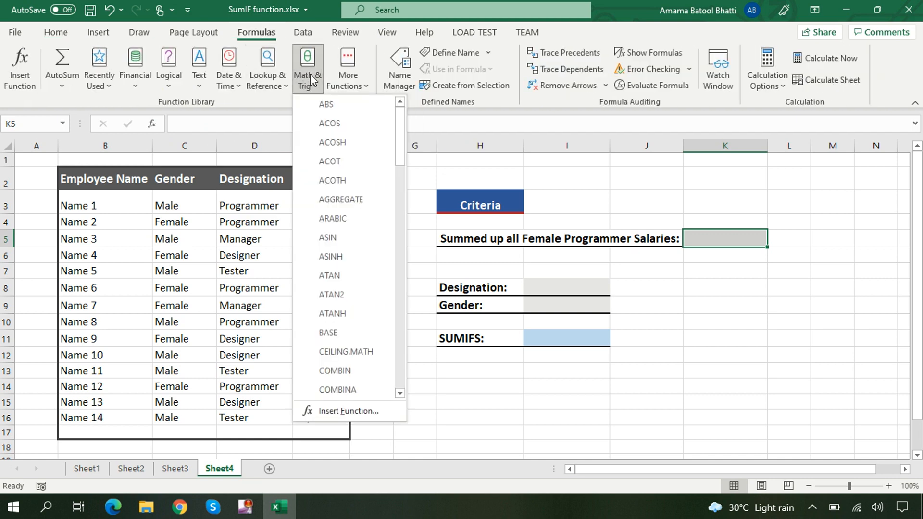
left_click_drag(400, 127, 402, 333)
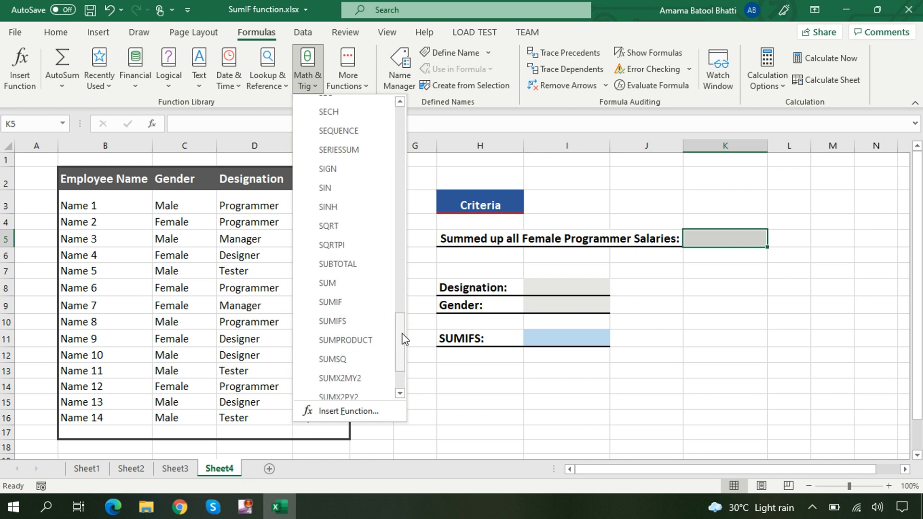
left_click(357, 322)
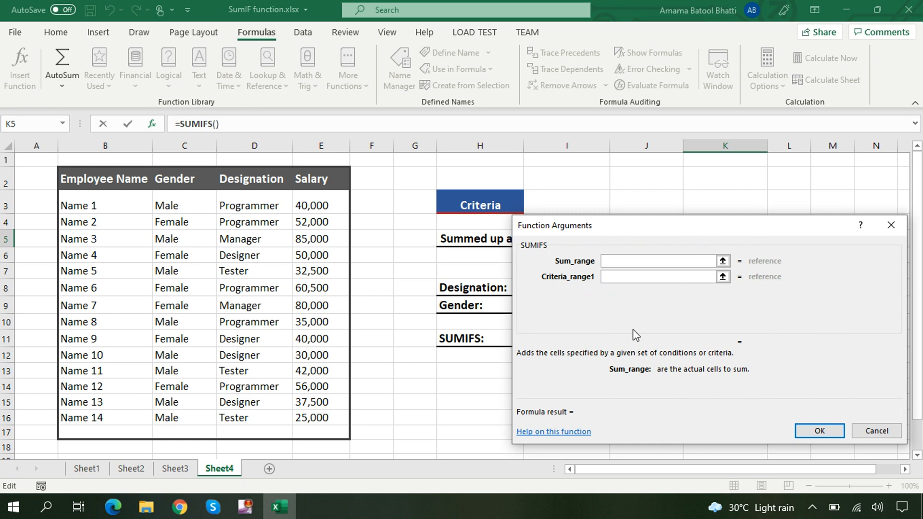
left_click_drag(644, 227, 639, 272)
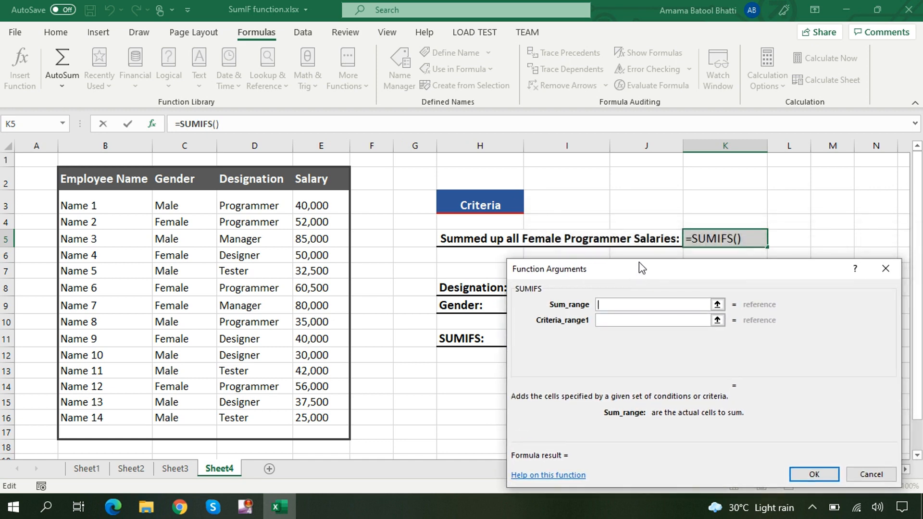
left_click_drag(315, 205, 327, 418)
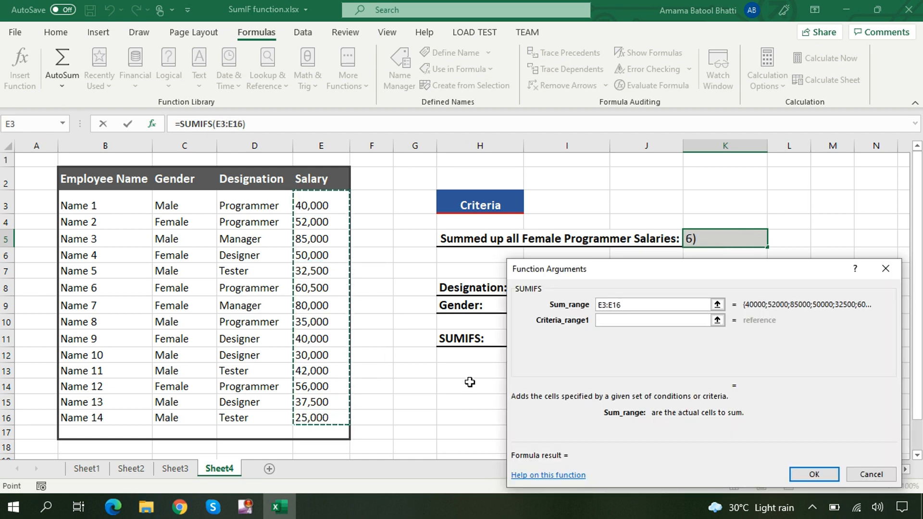
Step: Set the first SUMIFS condition to the Gender cells C3:C16 with the criteria female
left_click(607, 322)
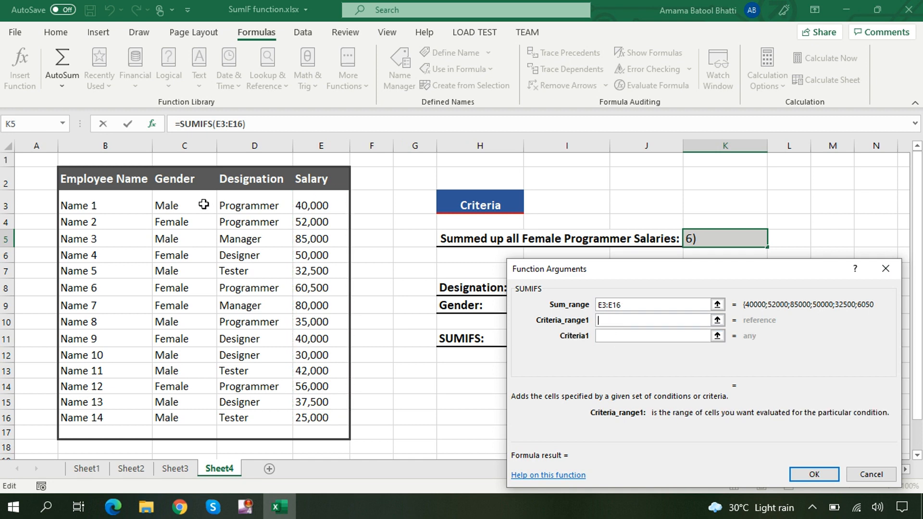
left_click_drag(191, 201, 194, 417)
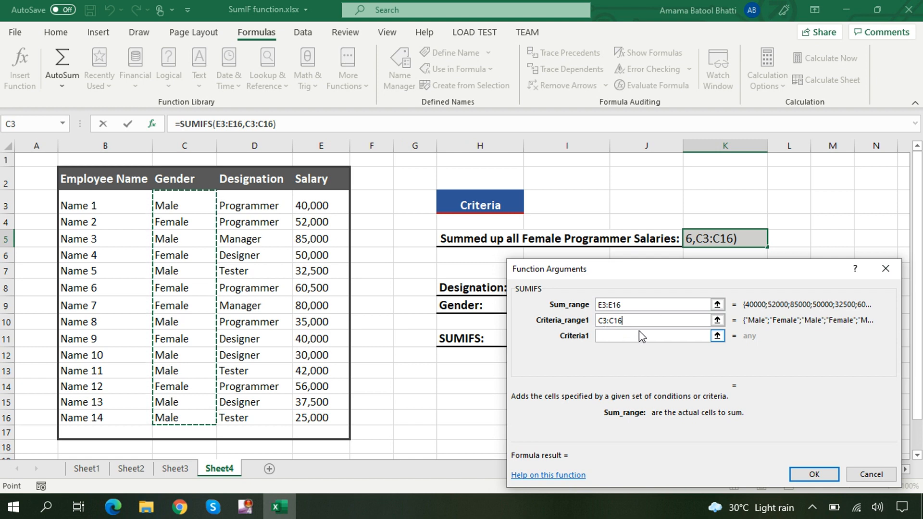
left_click(615, 338)
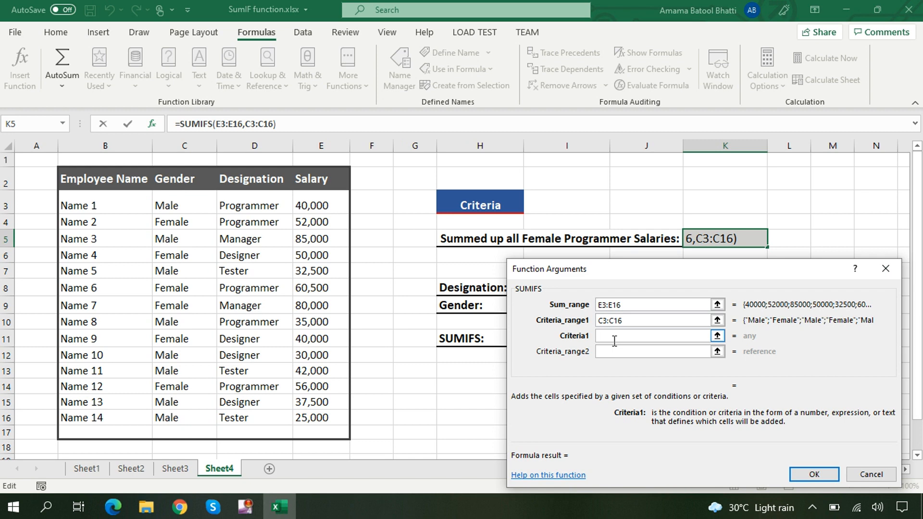
type("female")
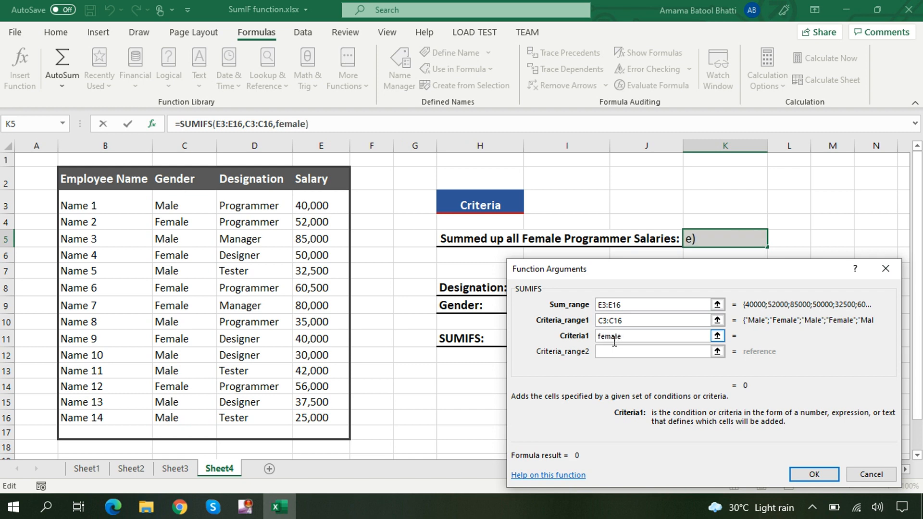
Step: Complete the K5 SUMIFS formula with the Designation cells D3:D16 as the second criteria range and programmer as its criteria
left_click(611, 353)
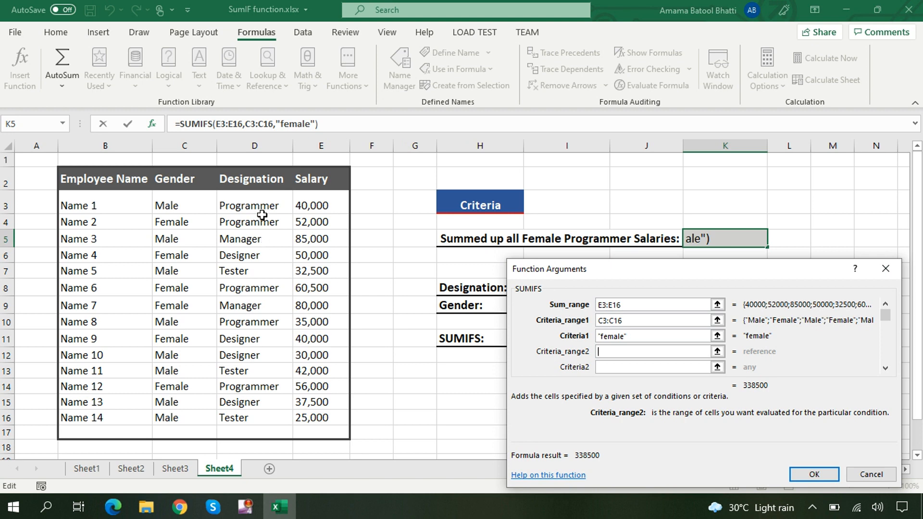
left_click_drag(262, 202, 269, 411)
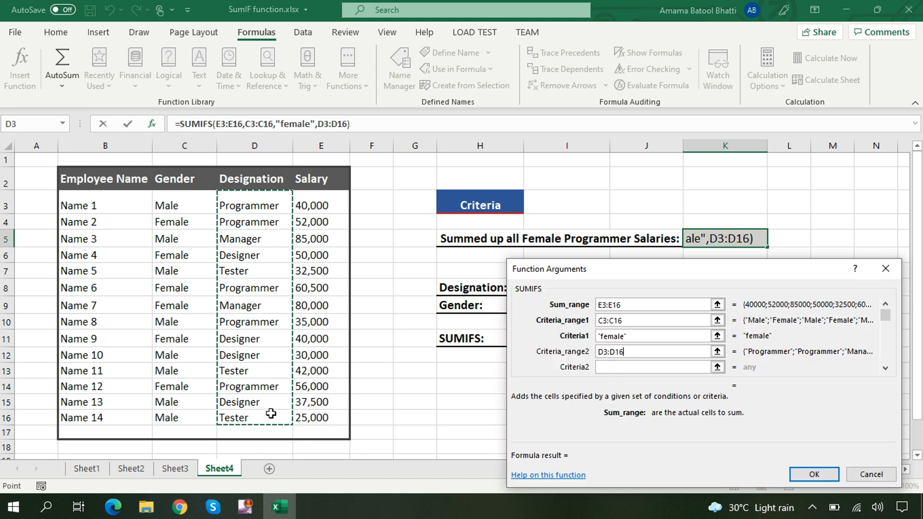
left_click(603, 368)
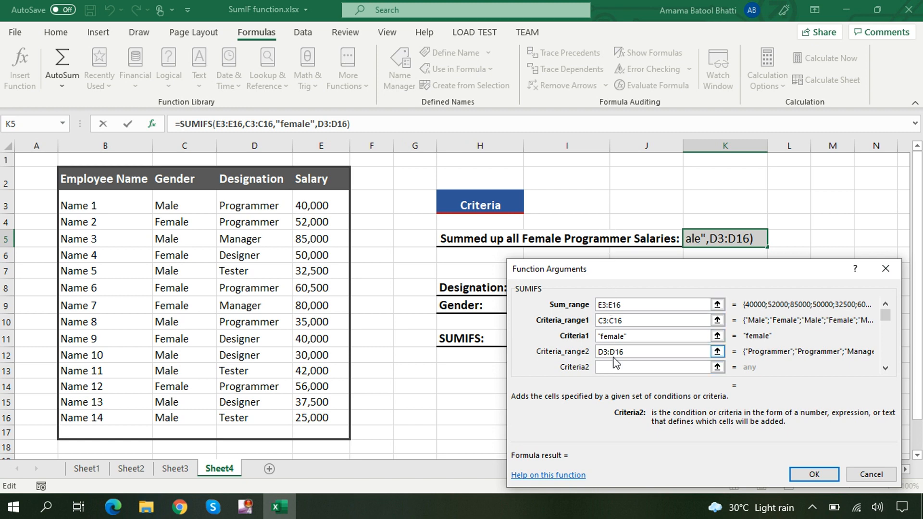
type("programmer")
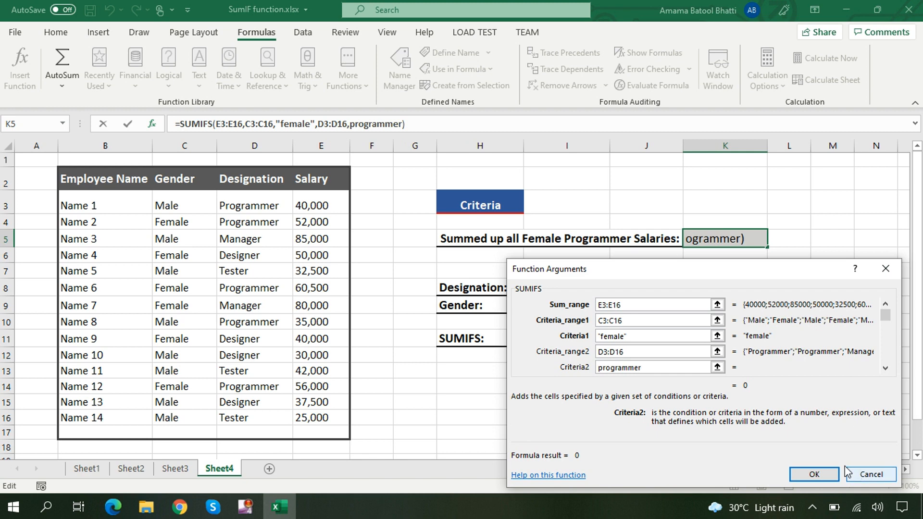
left_click(831, 476)
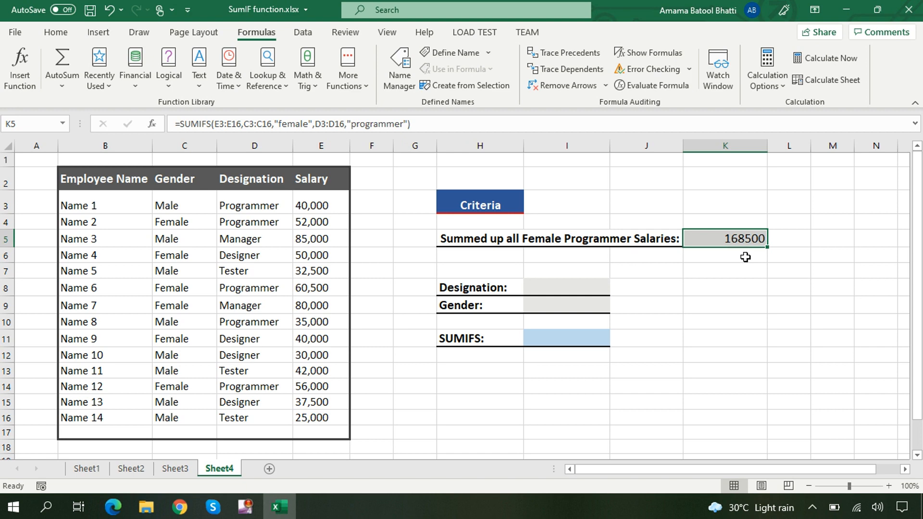
left_click(193, 224)
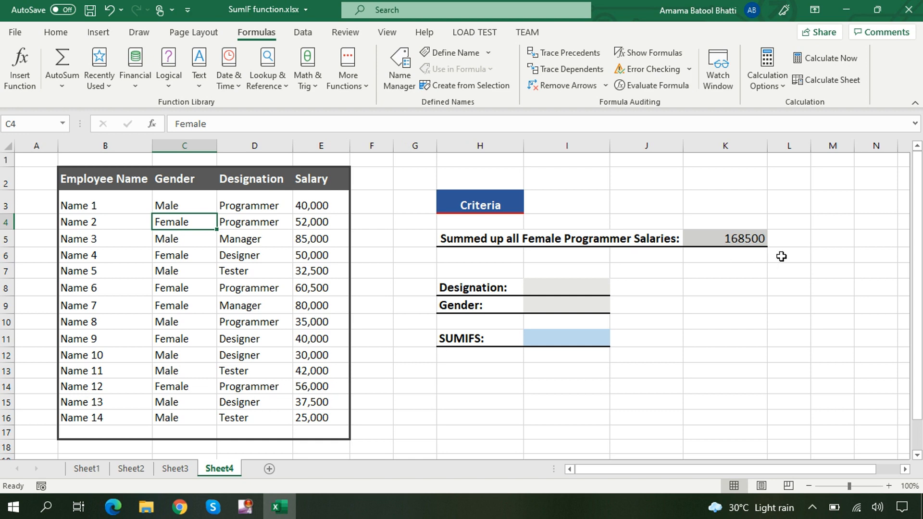
left_click(756, 255)
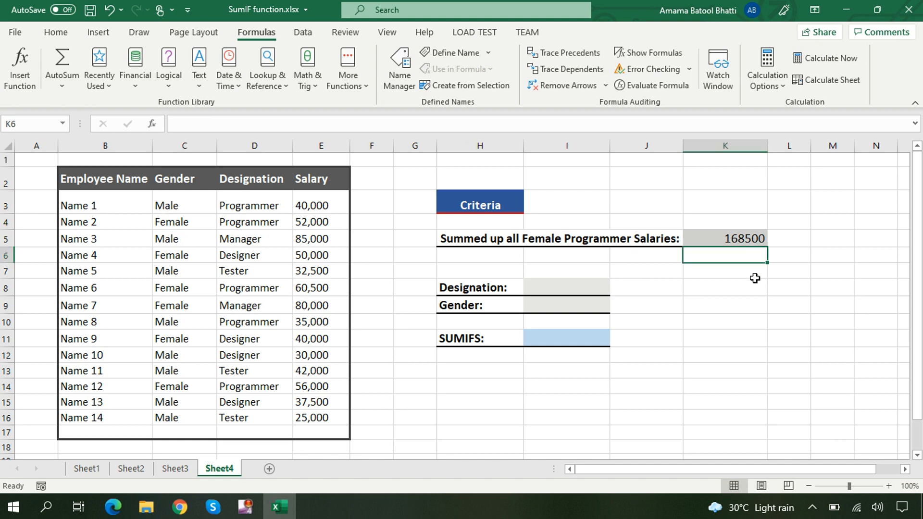
left_click(749, 318)
left_click(565, 338)
left_click(560, 287)
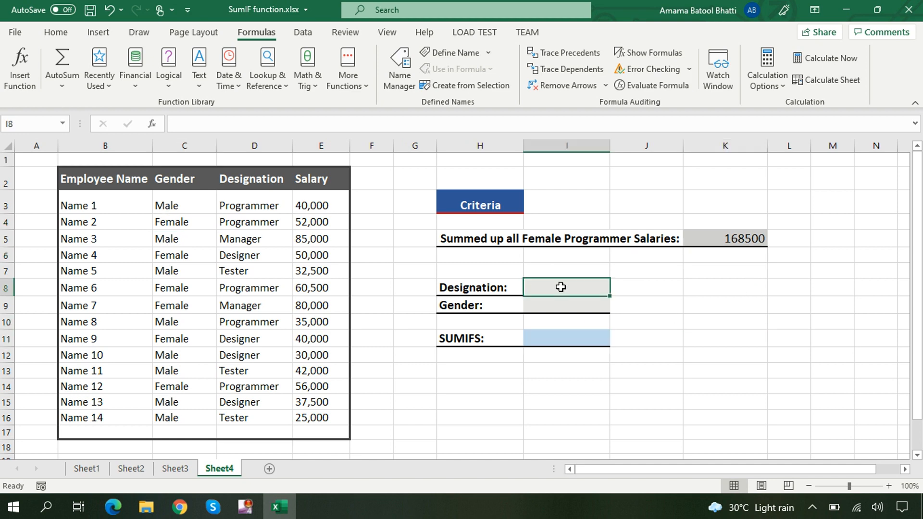
left_click(565, 306)
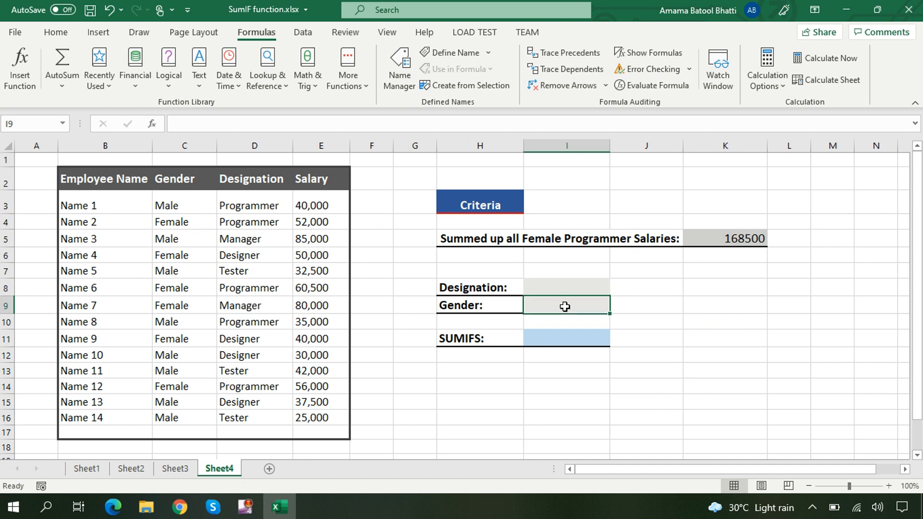
Step: Insert a SUMIFS function in cell I11 with the Salary cells E3:E16 as the sum range
left_click(571, 341)
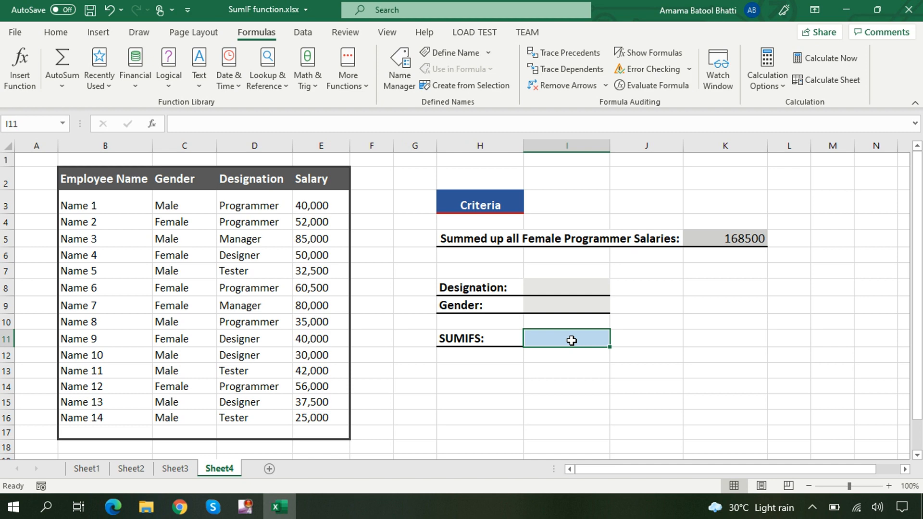
left_click(153, 123)
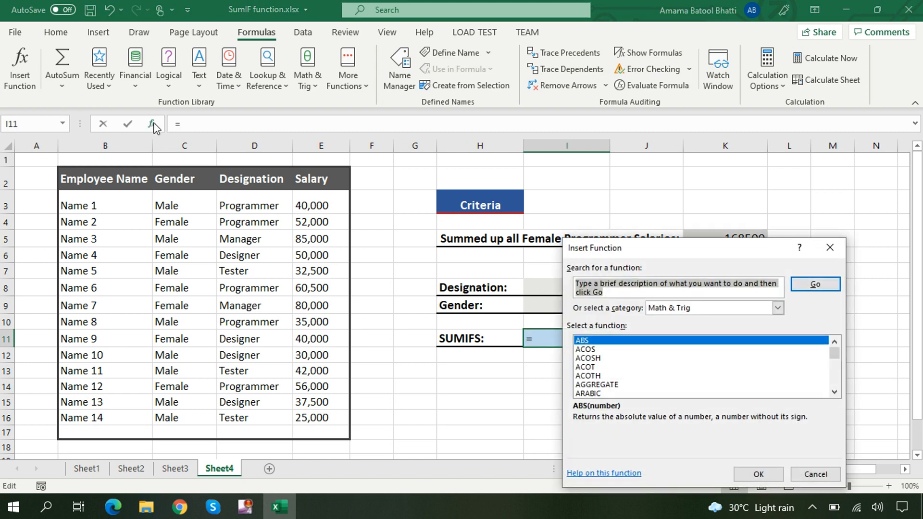
left_click_drag(835, 354, 835, 383)
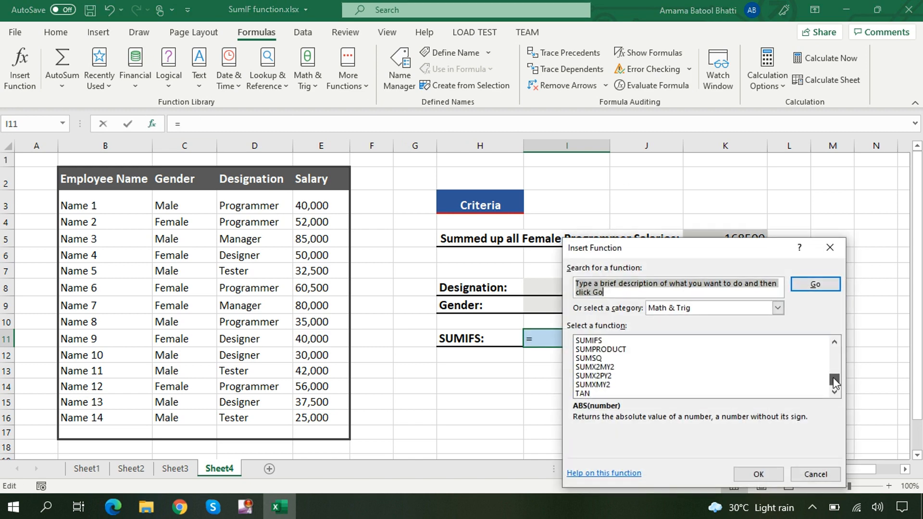
left_click(602, 341)
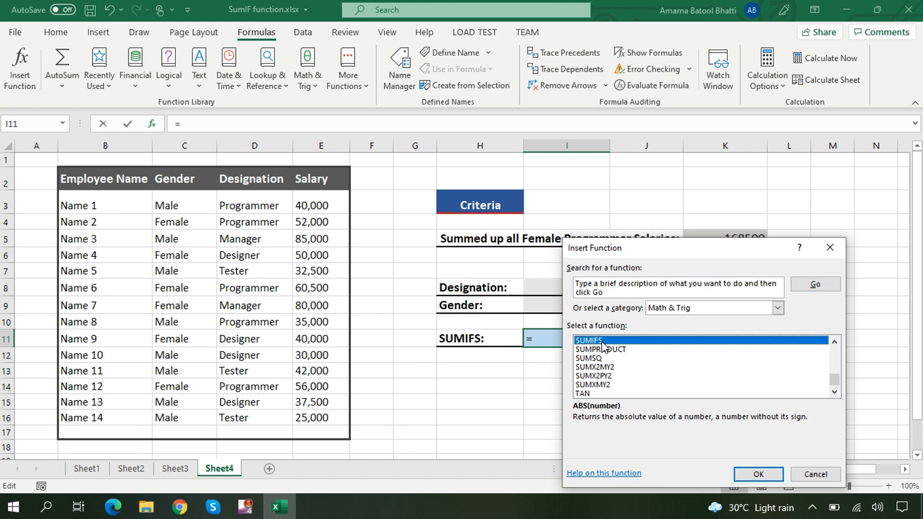
left_click(759, 475)
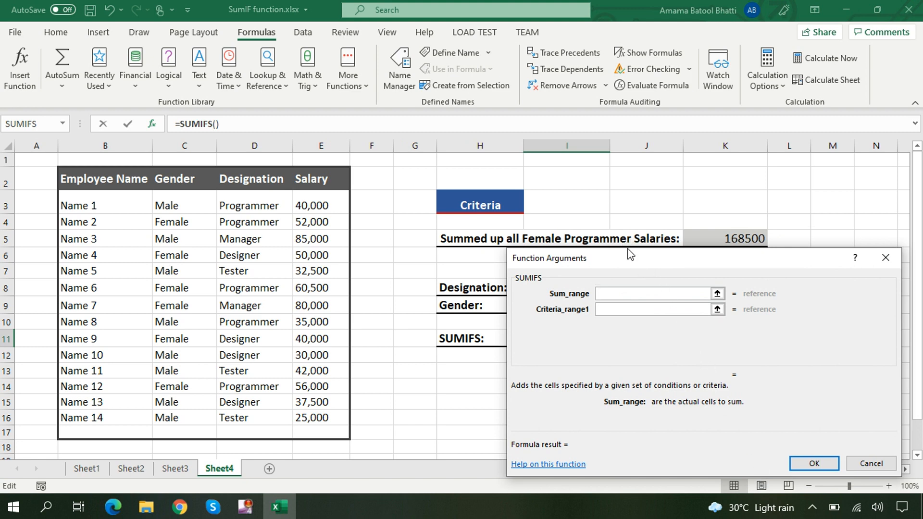
left_click_drag(629, 265, 726, 235)
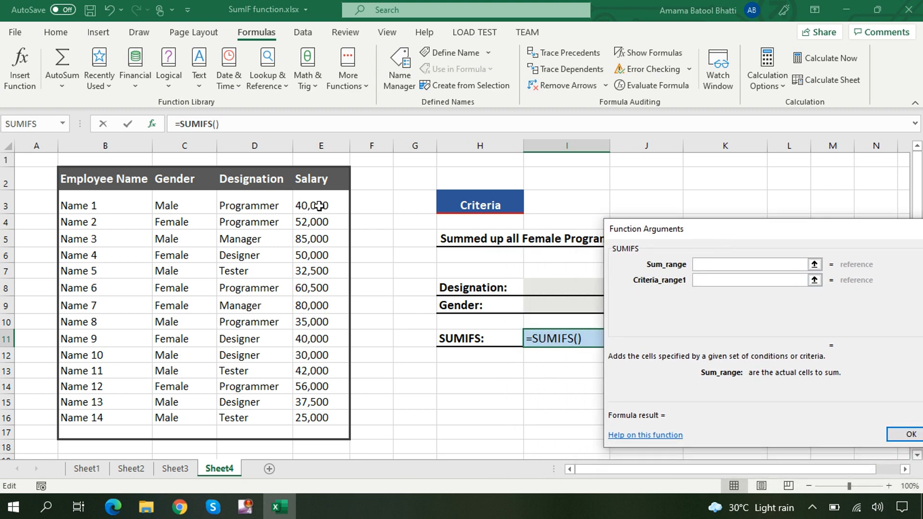
left_click_drag(316, 207, 320, 415)
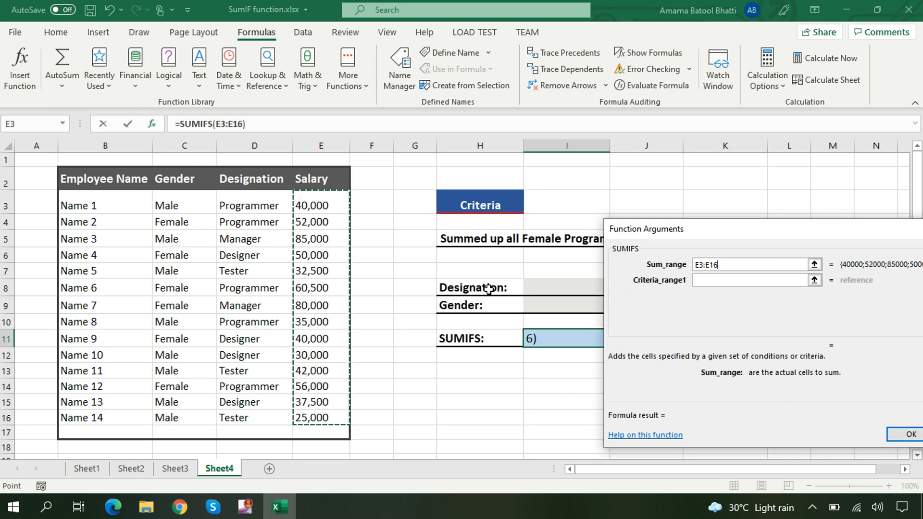
Step: Set the first SUMIFS condition to the Designation cells D3:D16 with cell I8 as its criteria
left_click(721, 280)
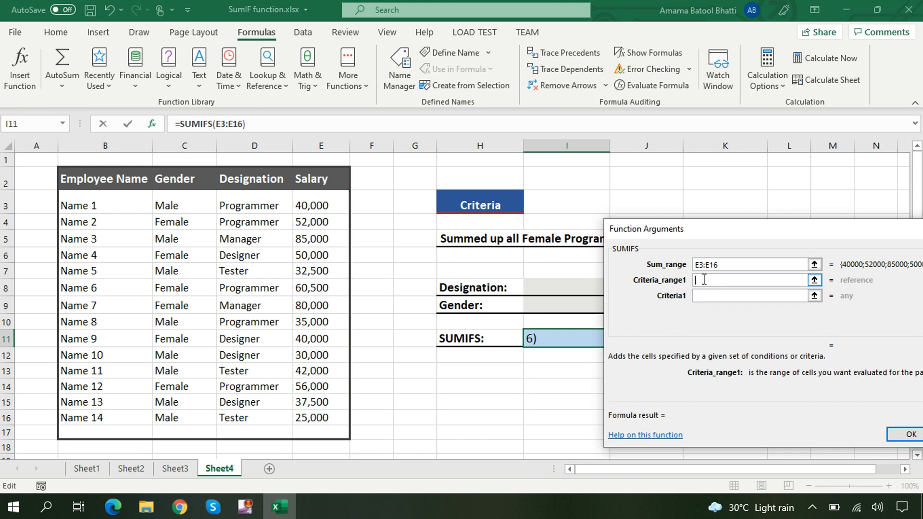
left_click_drag(254, 206, 270, 413)
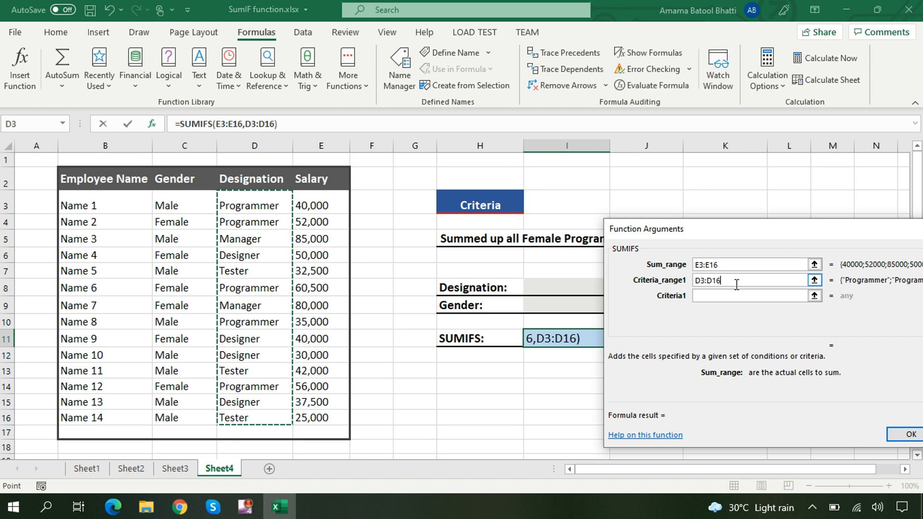
left_click(712, 296)
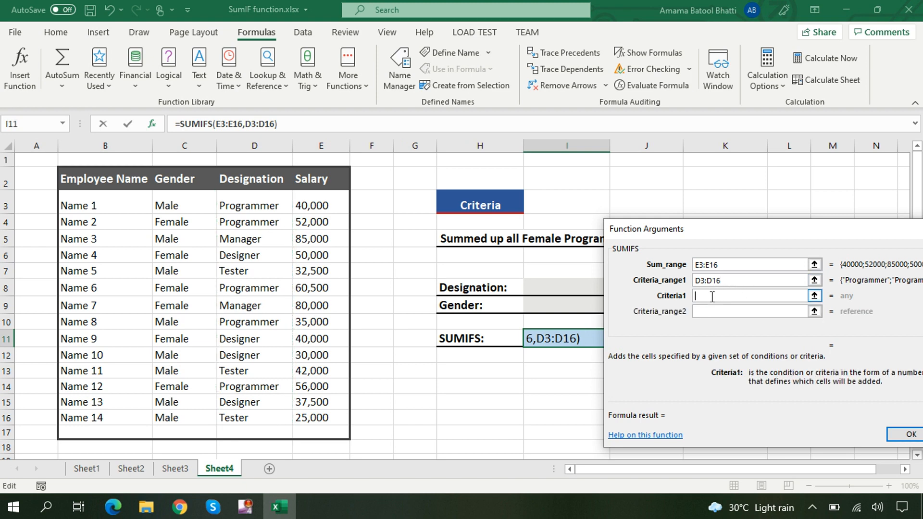
left_click(555, 288)
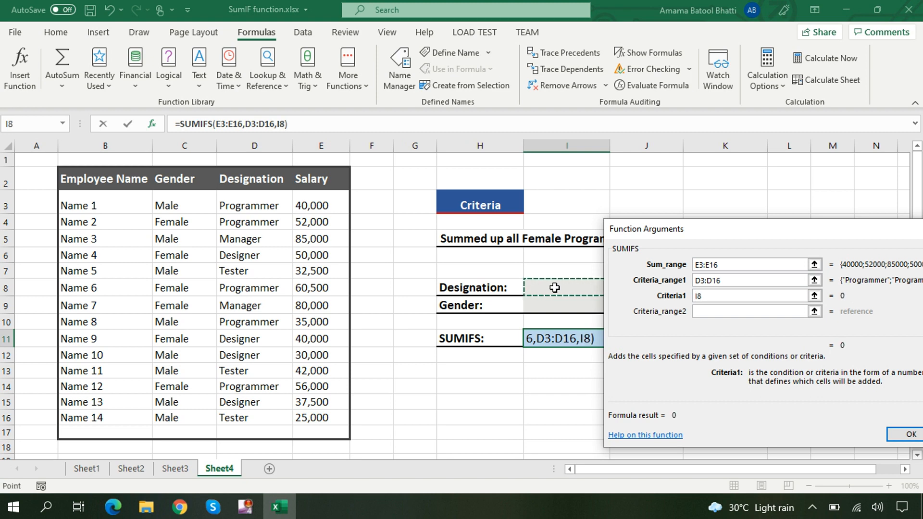
Step: Complete the I11 SUMIFS formula with the Gender cells C3:C16 as the second criteria range and cell I9 as its criteria
left_click(709, 313)
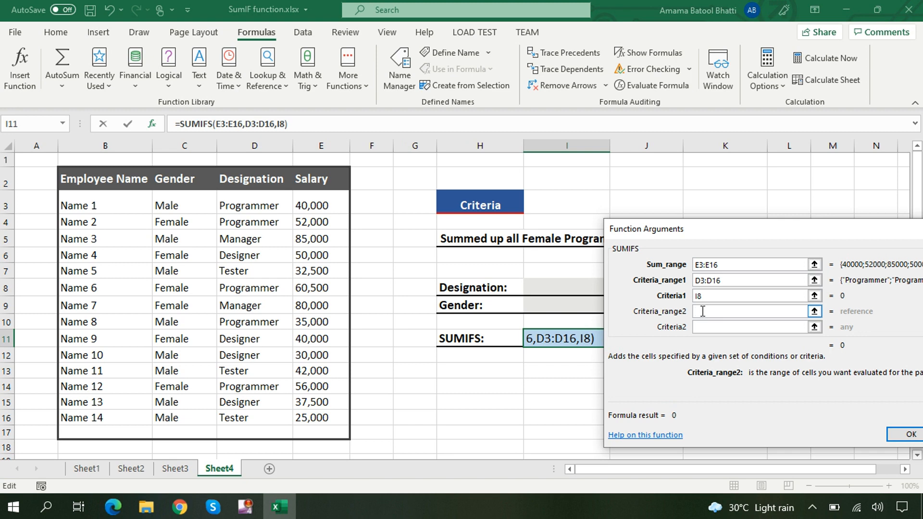
left_click_drag(204, 211, 187, 415)
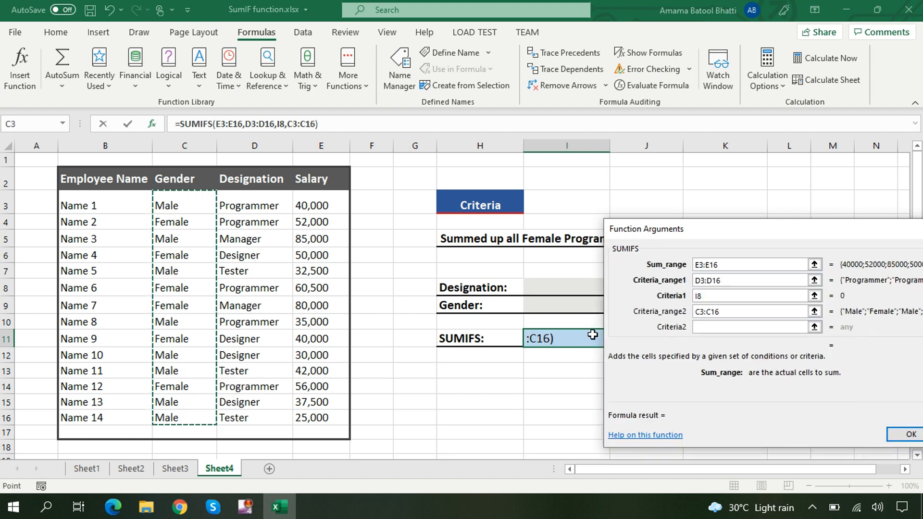
left_click(708, 328)
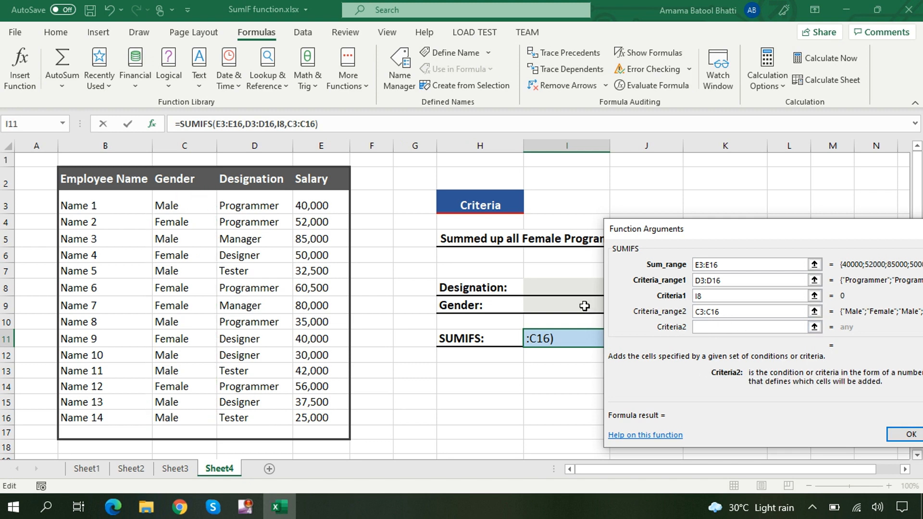
left_click(584, 306)
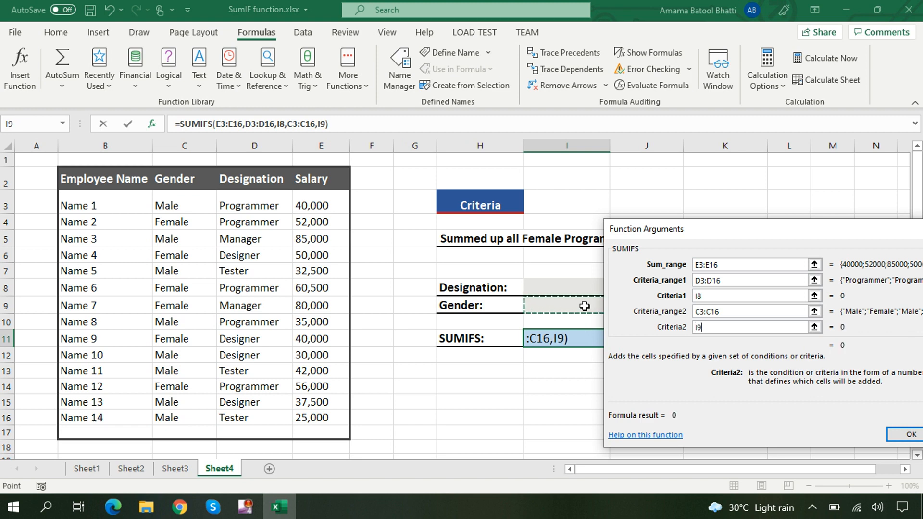
left_click_drag(786, 233, 688, 199)
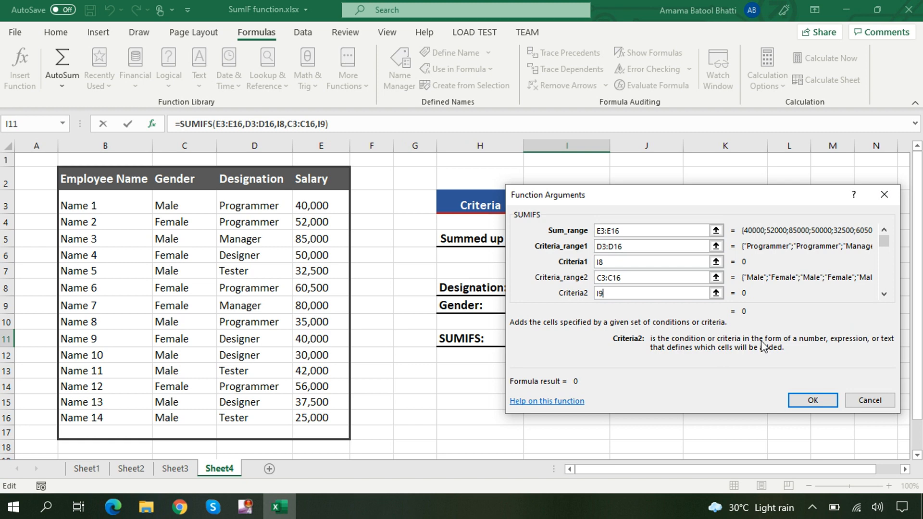
left_click_drag(889, 246, 888, 261)
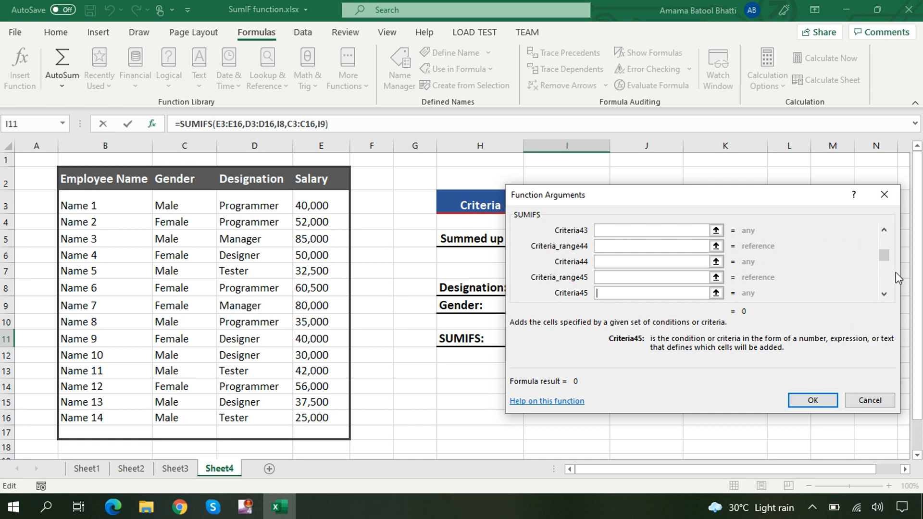
left_click_drag(888, 250, 883, 235)
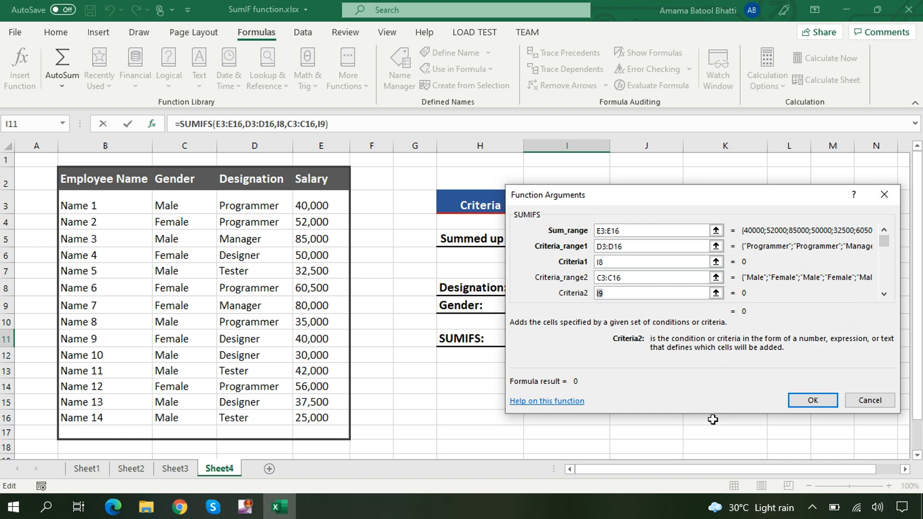
left_click(812, 402)
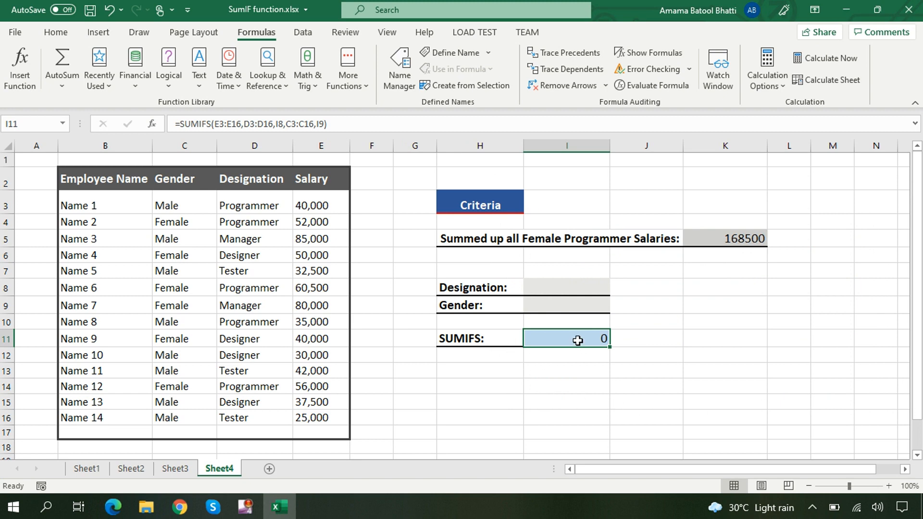
Step: Enter programmer as the Designation in cell I8 and male as the Gender in cell I9
left_click(567, 290)
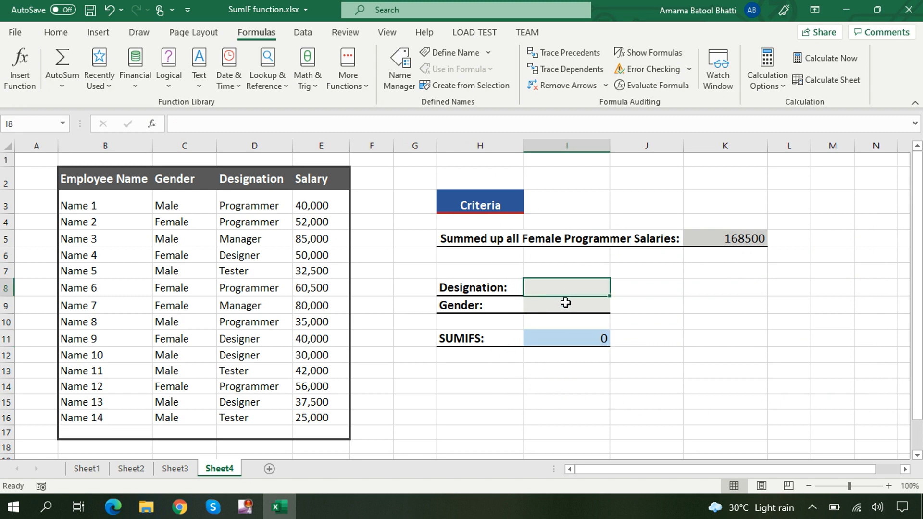
left_click(568, 307)
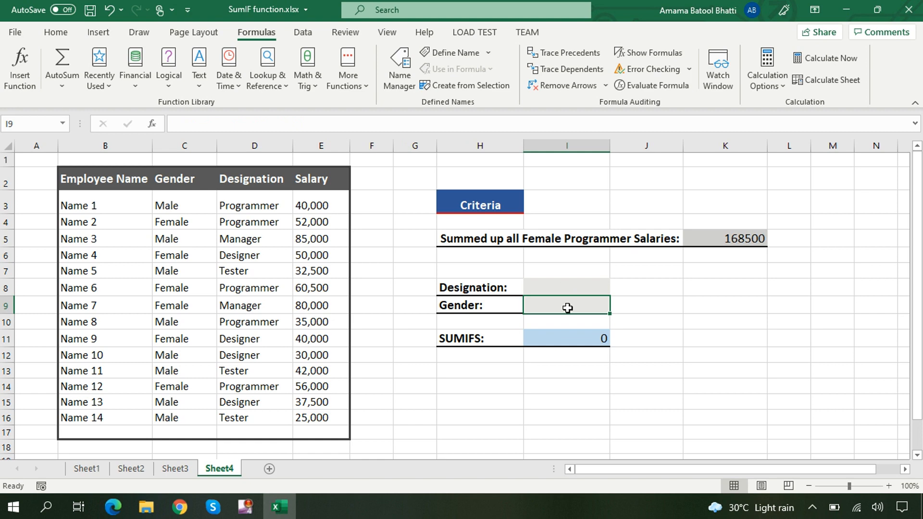
left_click(577, 291)
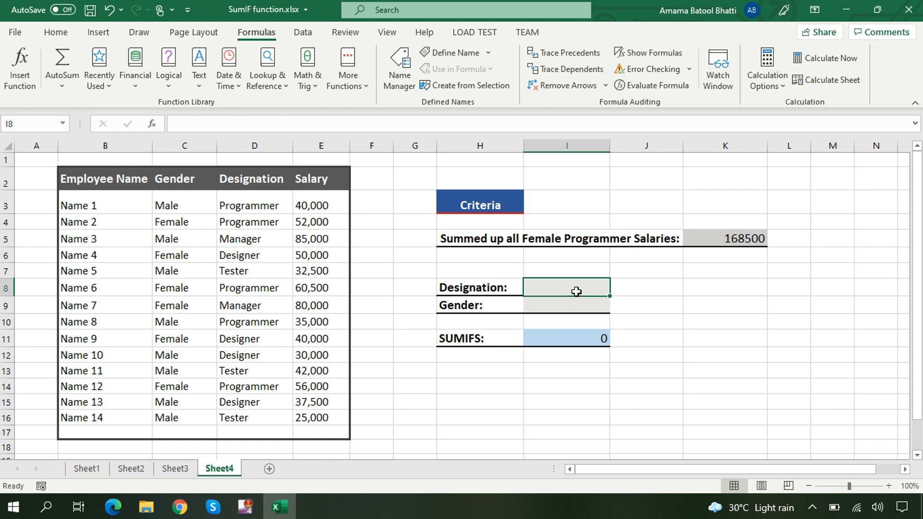
type("progra")
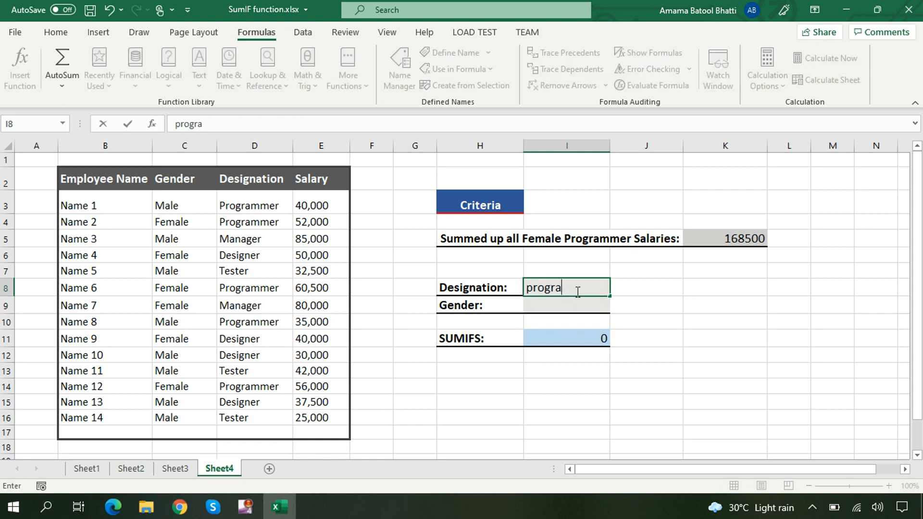
type("mmer")
left_click(575, 301)
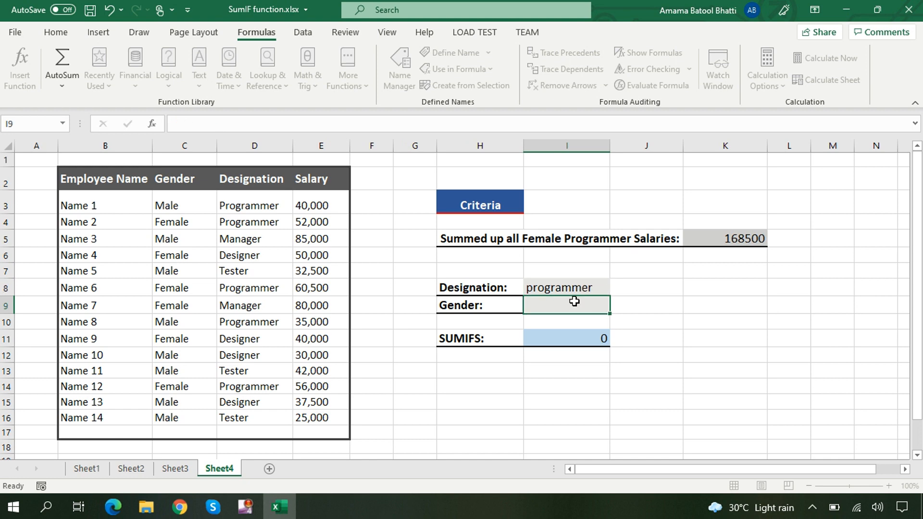
type("male")
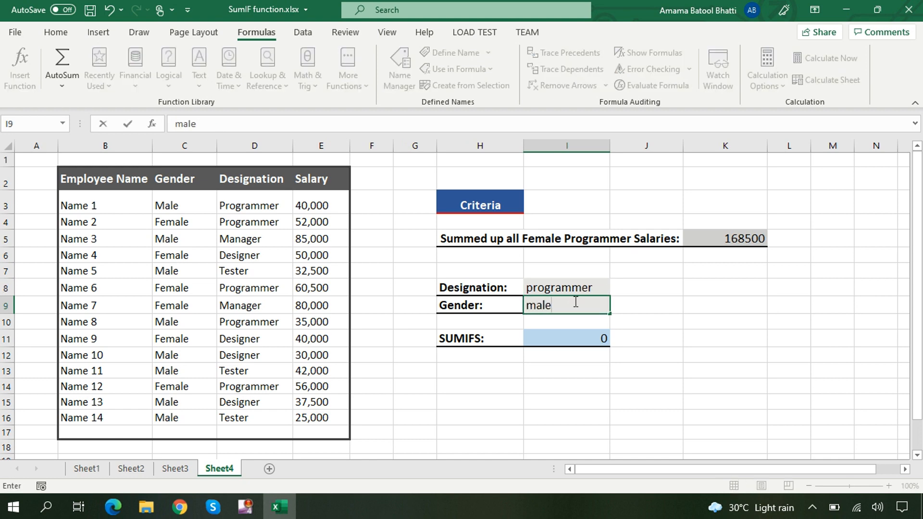
key("Return")
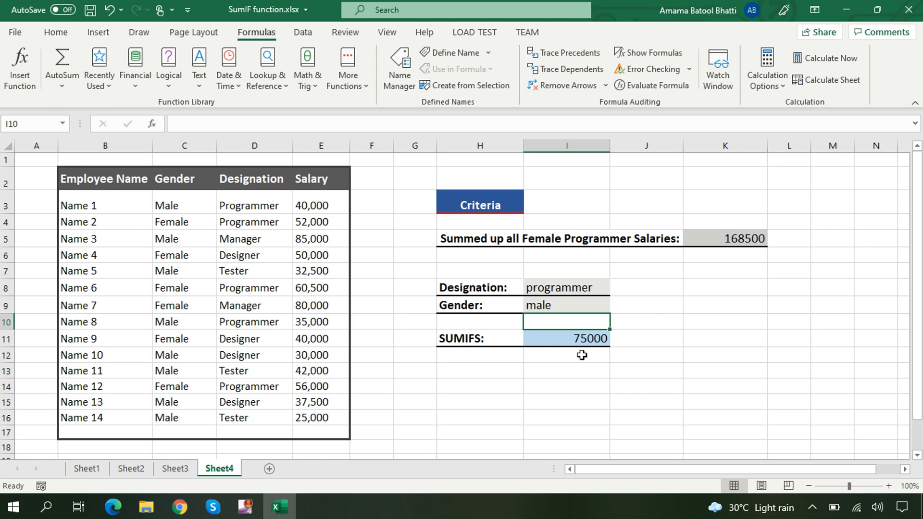
Step: Change the Designation criteria in cell I8 to tester
left_click(587, 292)
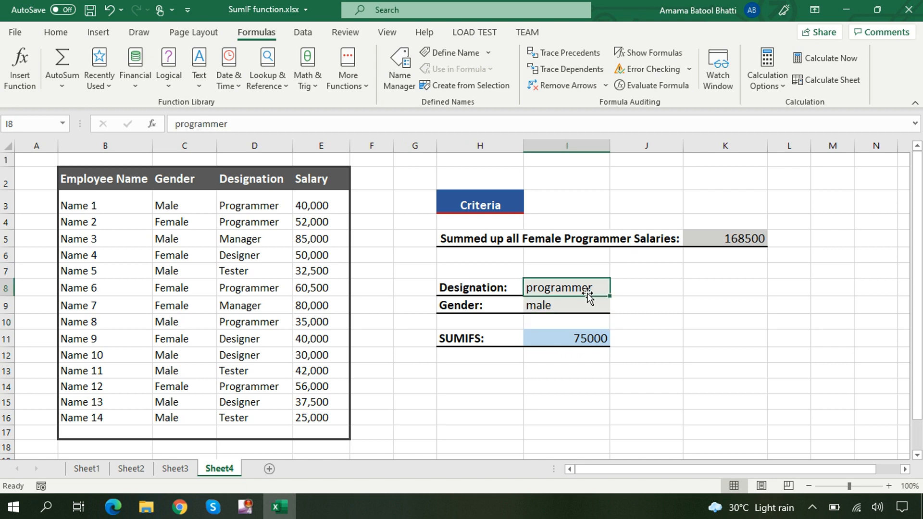
key("BackSpace")
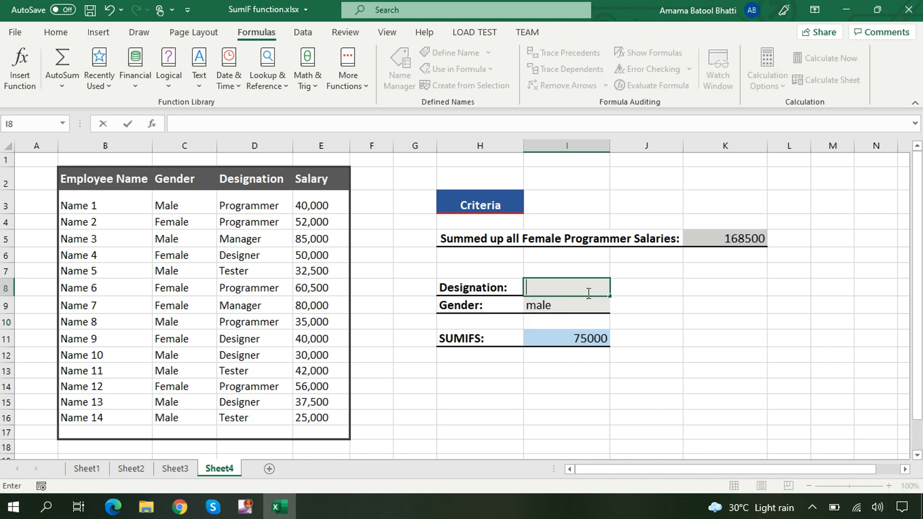
type("tester")
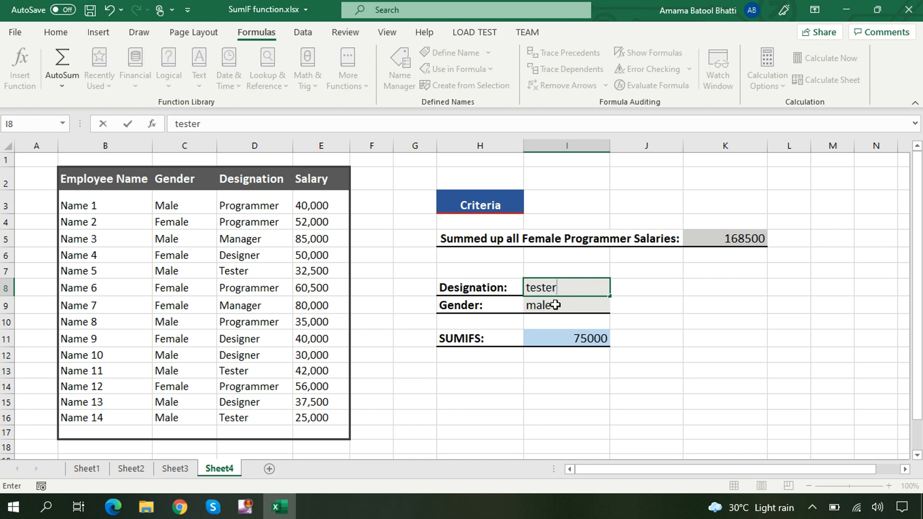
key("Return")
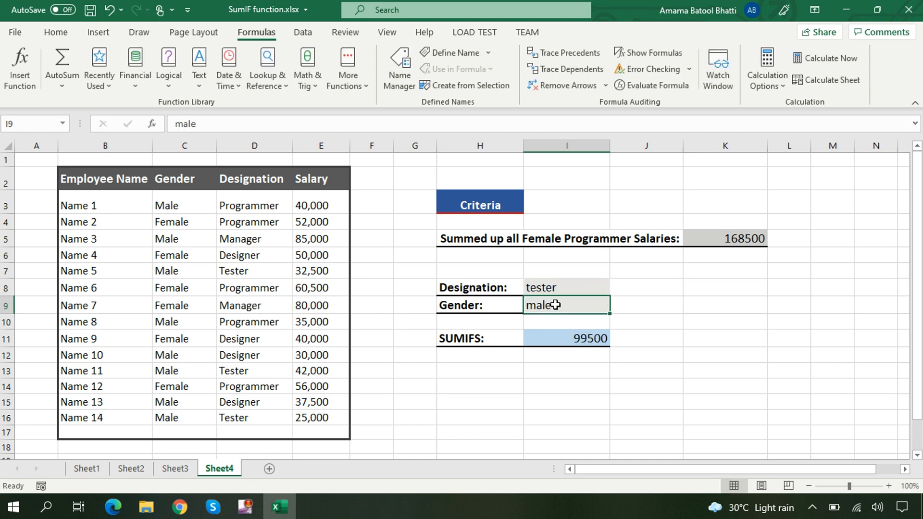
key("Return")
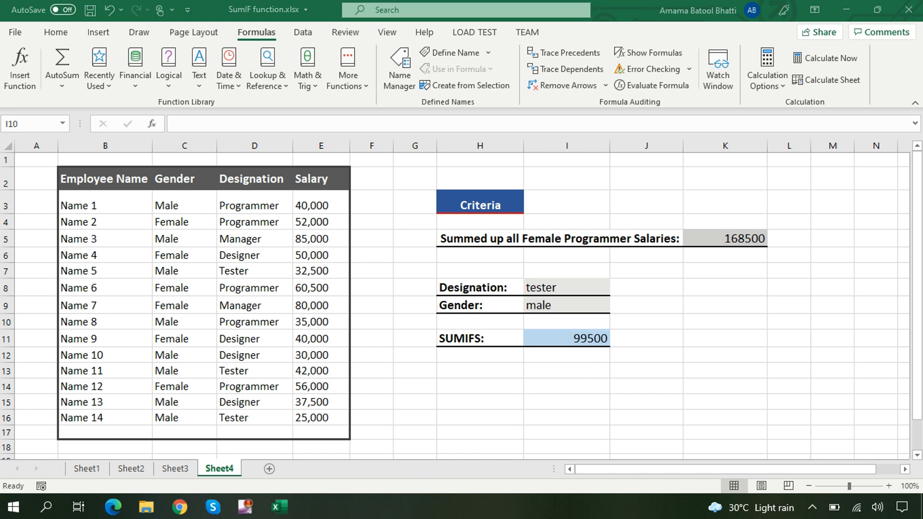
Step: On Sheet2, insert a SUMIF function in cell F3 with the first student's marks C3:E3 as the range
left_click(137, 465)
left_click(138, 469)
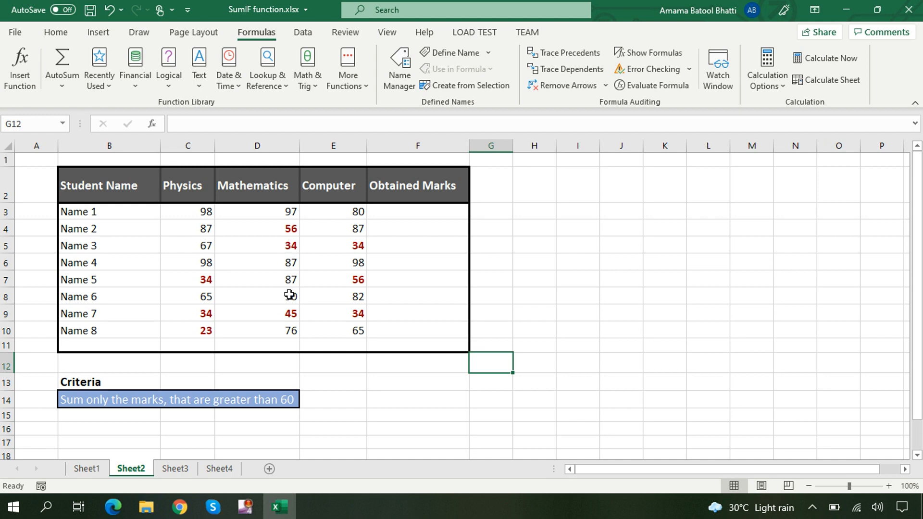
left_click(421, 214)
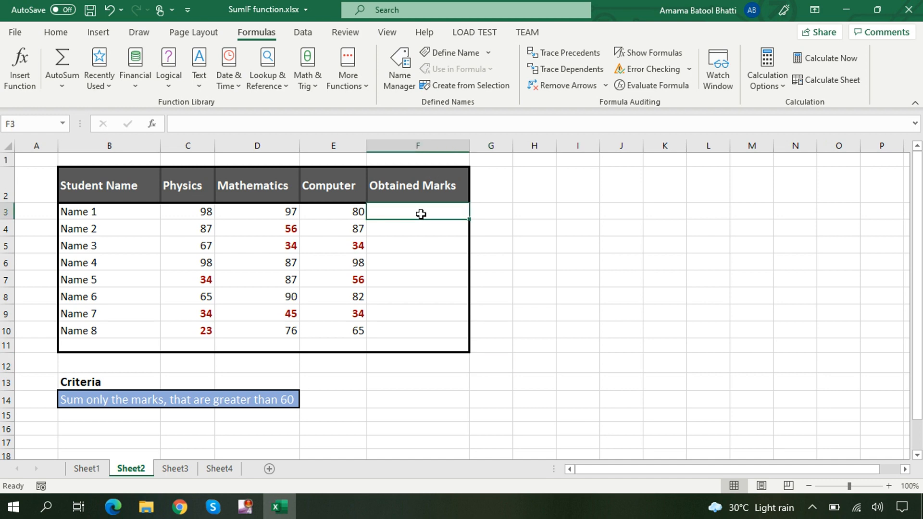
left_click(153, 123)
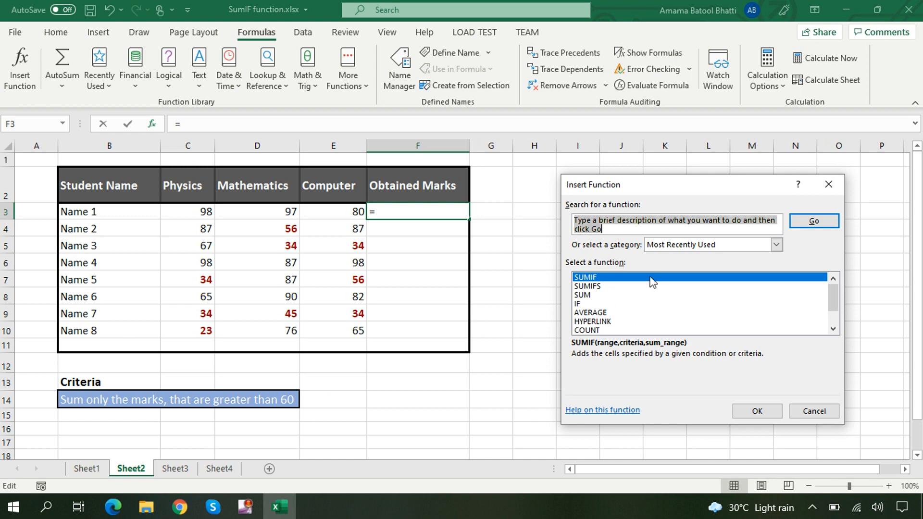
left_click(749, 411)
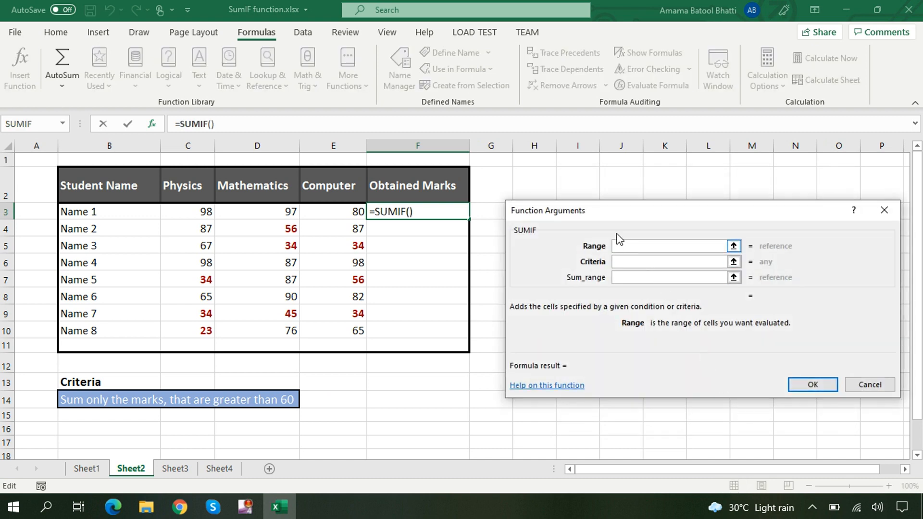
left_click(625, 250)
left_click_drag(188, 215, 327, 216)
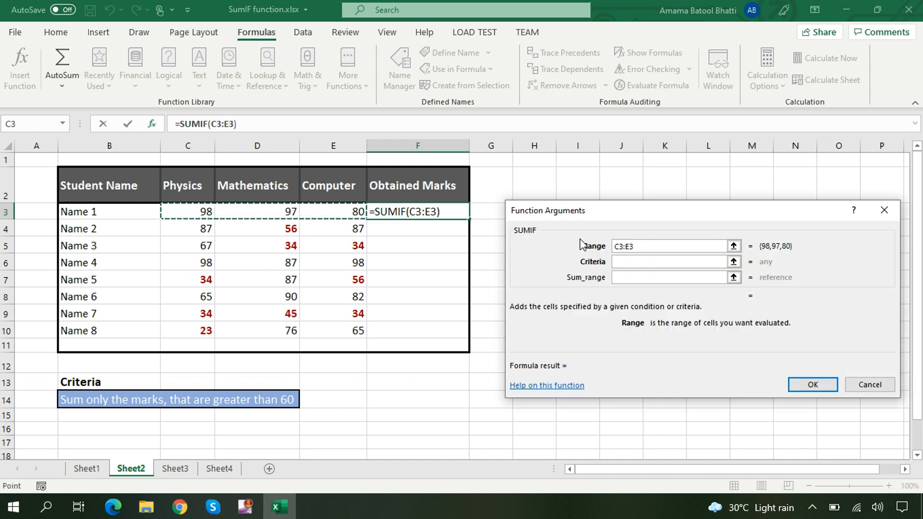
Step: Complete the F3 SUMIF formula with the criteria >60 and fill it down the Obtained Marks column through F10
left_click(620, 261)
type(">")
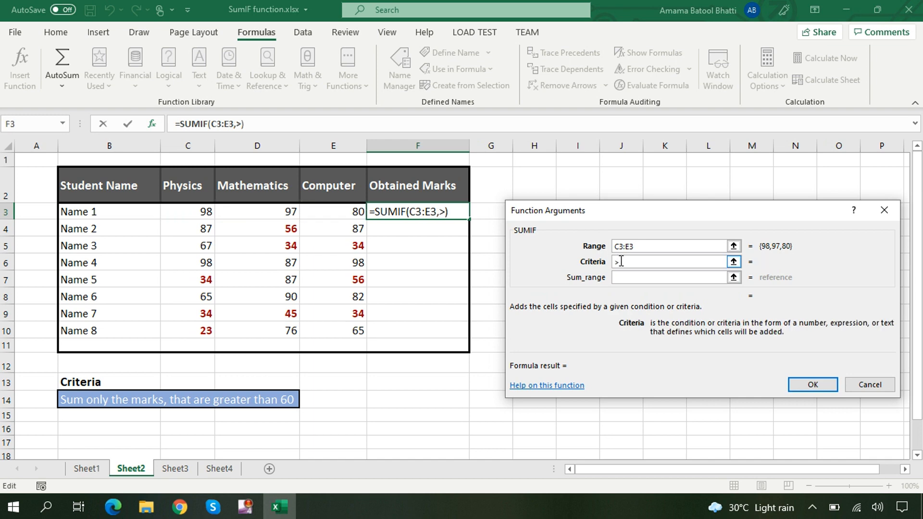
type("60")
left_click(623, 277)
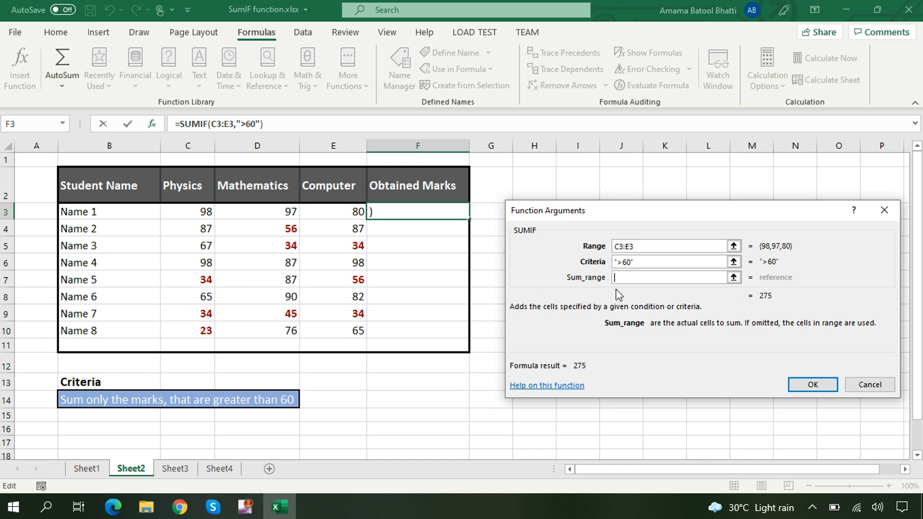
left_click(802, 388)
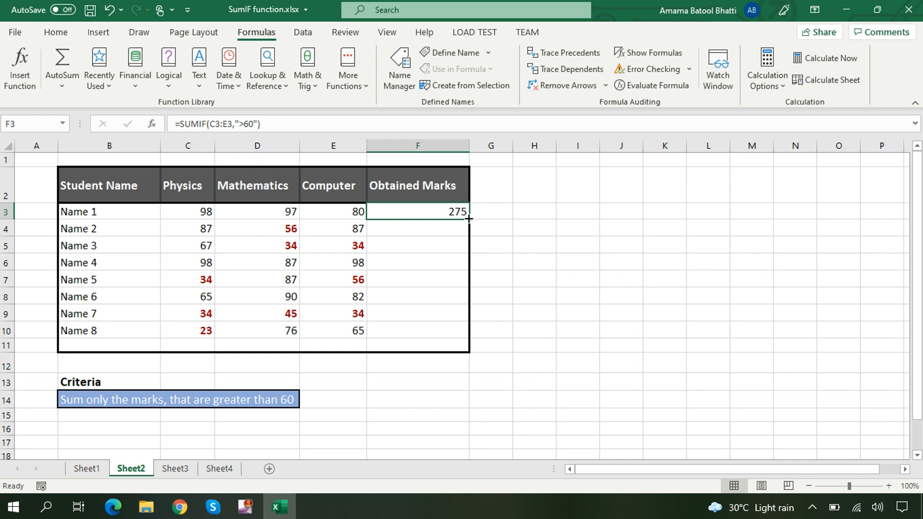
left_click_drag(469, 219, 466, 339)
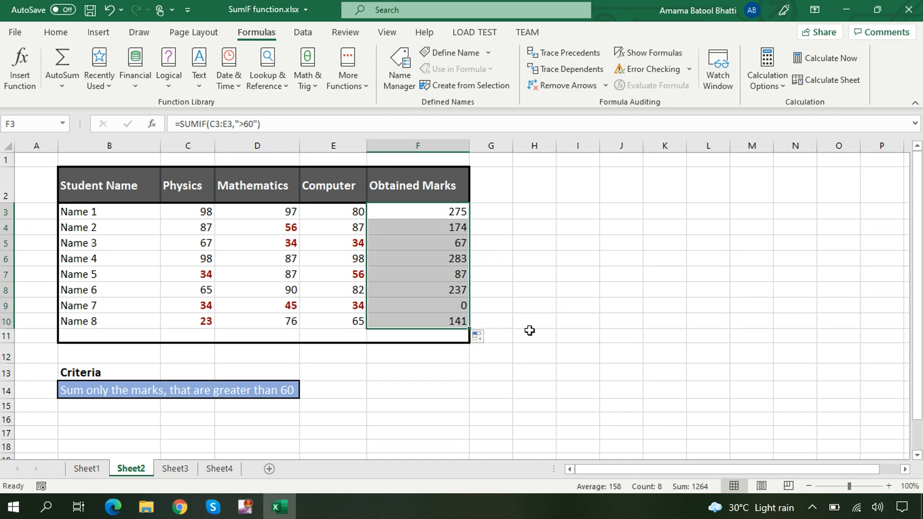
left_click(567, 333)
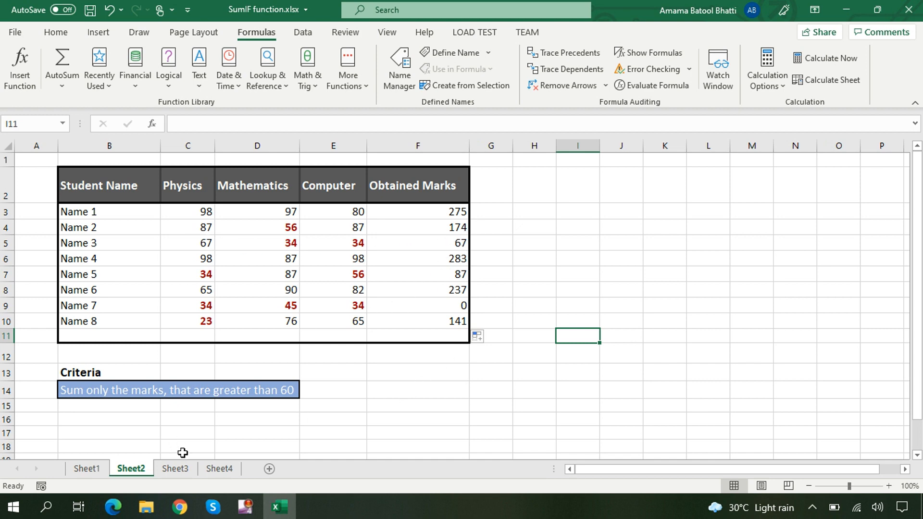
Step: Review the salary totals on Sheet3 and Sheet4
left_click(177, 469)
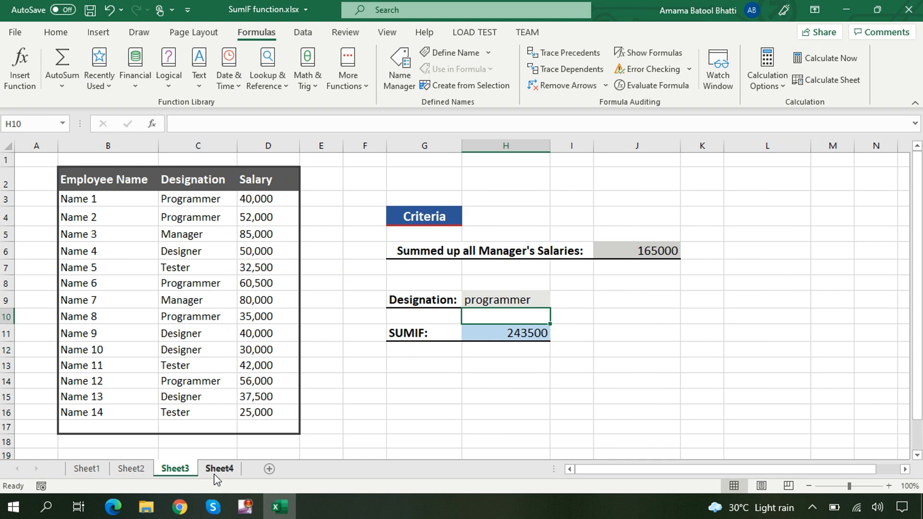
left_click(223, 471)
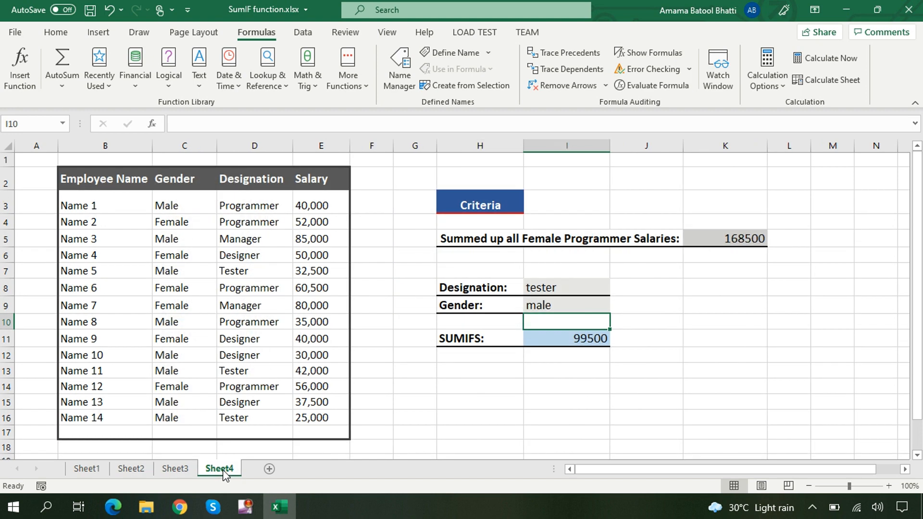